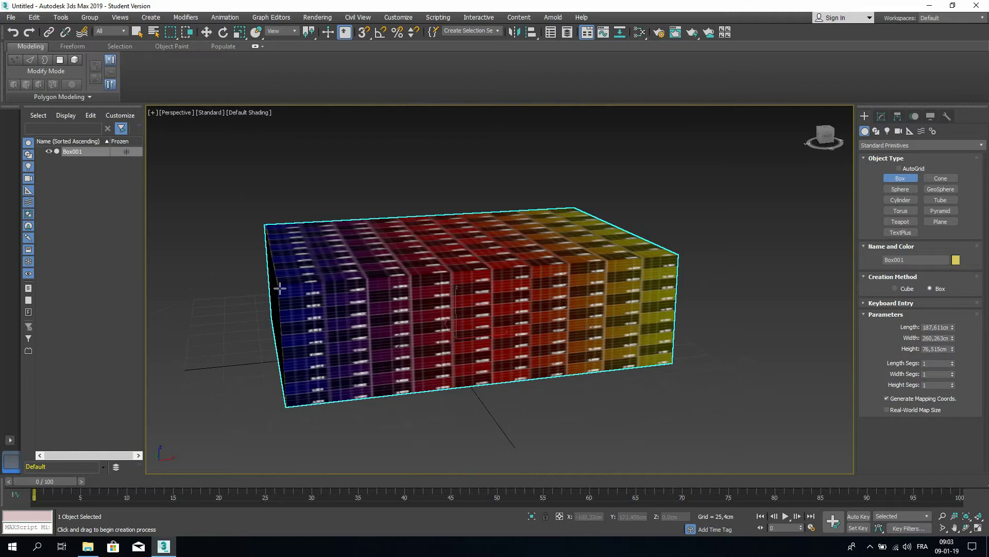
- Examine the UV checker texture across the box's long side, including the cell labels at both ends
scroll(304, 247, "up", 5)
middle_click_drag(255, 235, 272, 268)
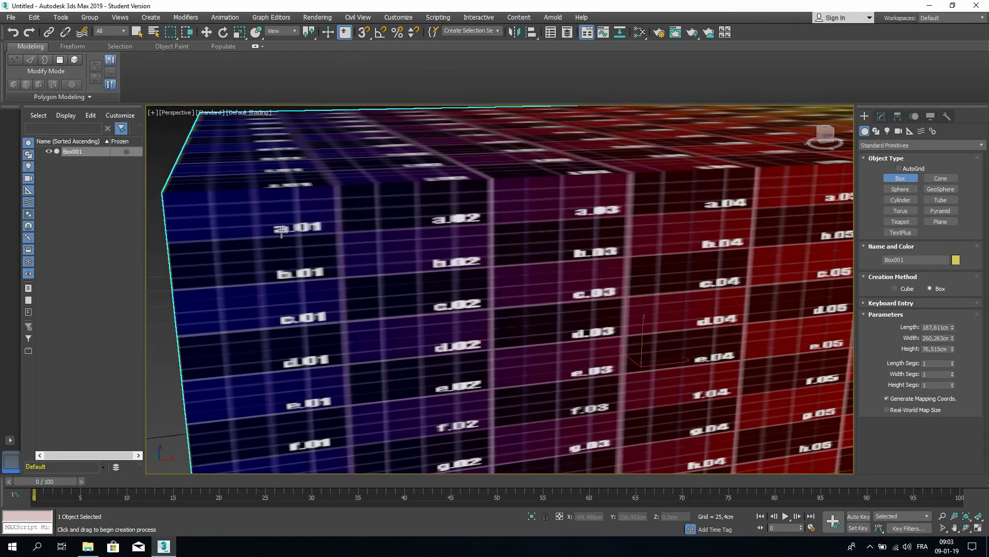
middle_click_drag(597, 304, 188, 217)
middle_click_drag(687, 302, 550, 309)
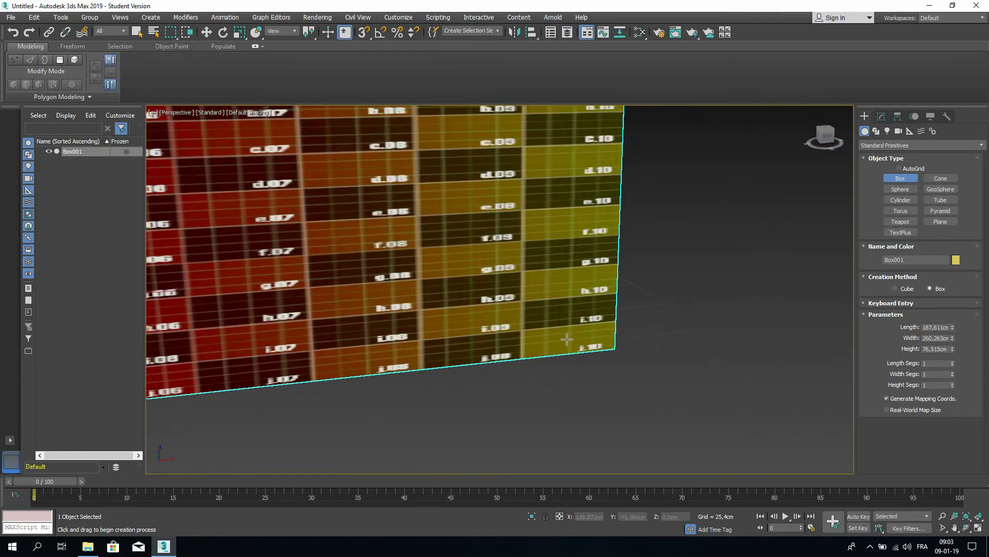
scroll(551, 312, "up", 2)
middle_click_drag(461, 301, 609, 364)
scroll(609, 364, "down", 4)
scroll(457, 297, "down", 4)
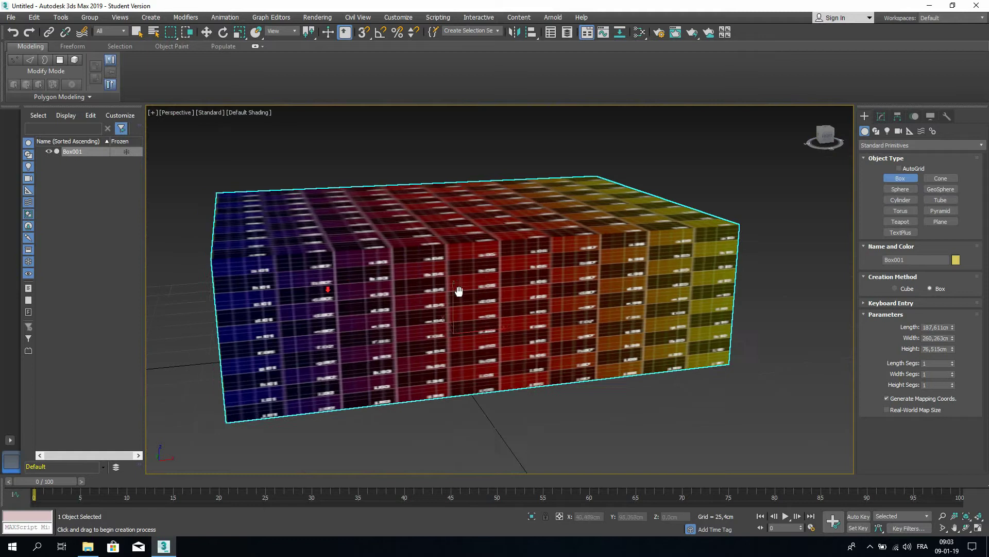
mouse_move(407, 345)
middle_mouse_down("alt")
mouse_move(462, 328)
mouse_move(417, 345)
middle_mouse_up("alt")
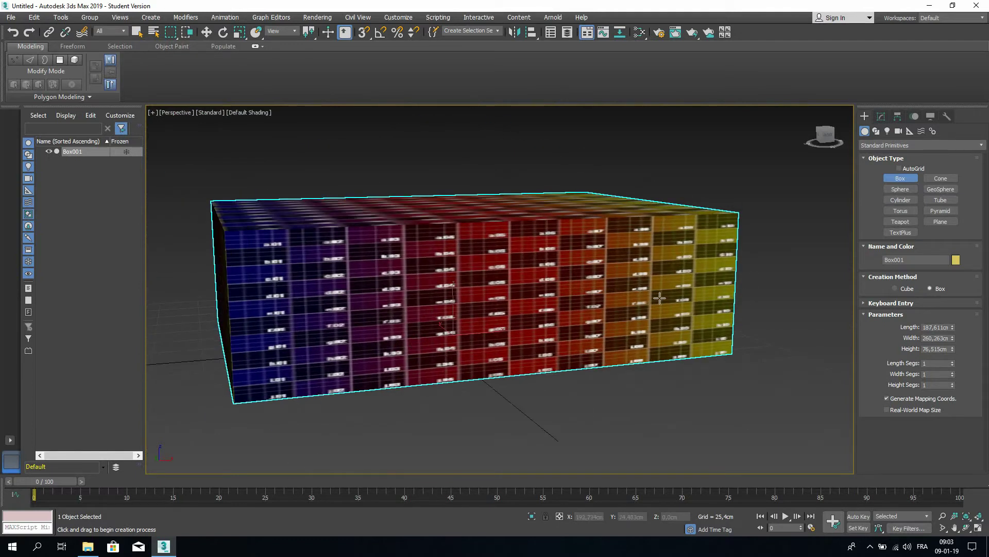
- Add an Unwrap UVW modifier to the box
left_click(882, 116)
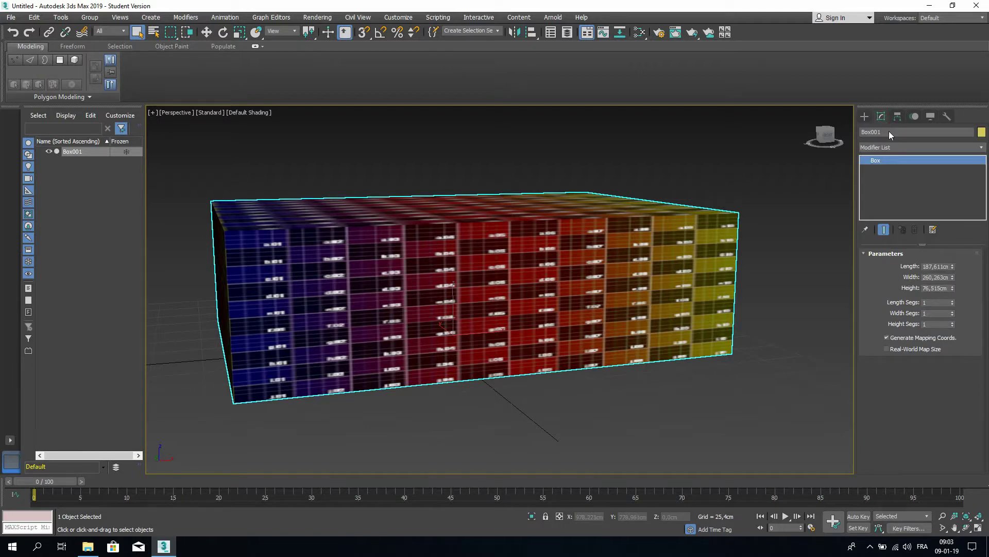
left_click(903, 148)
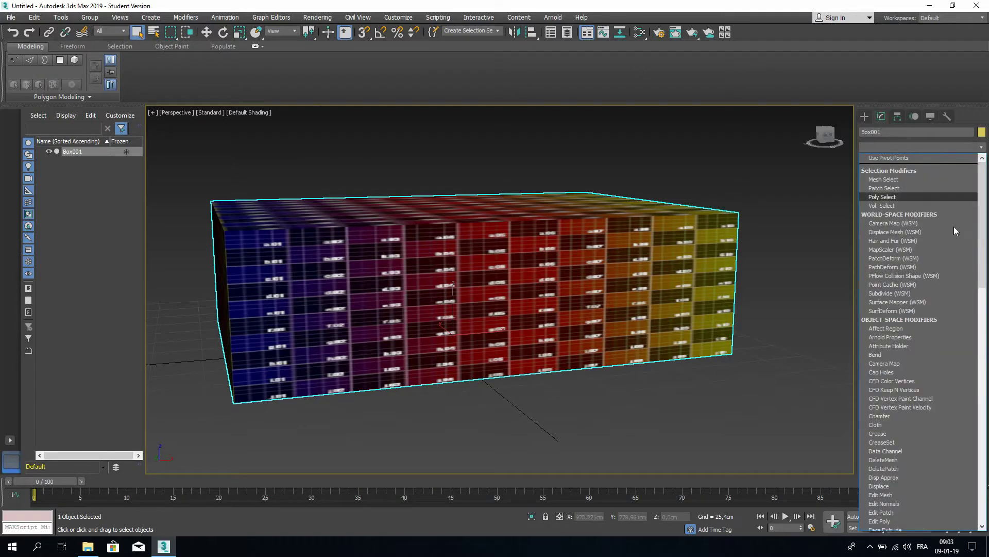
left_click_drag(982, 240, 982, 476)
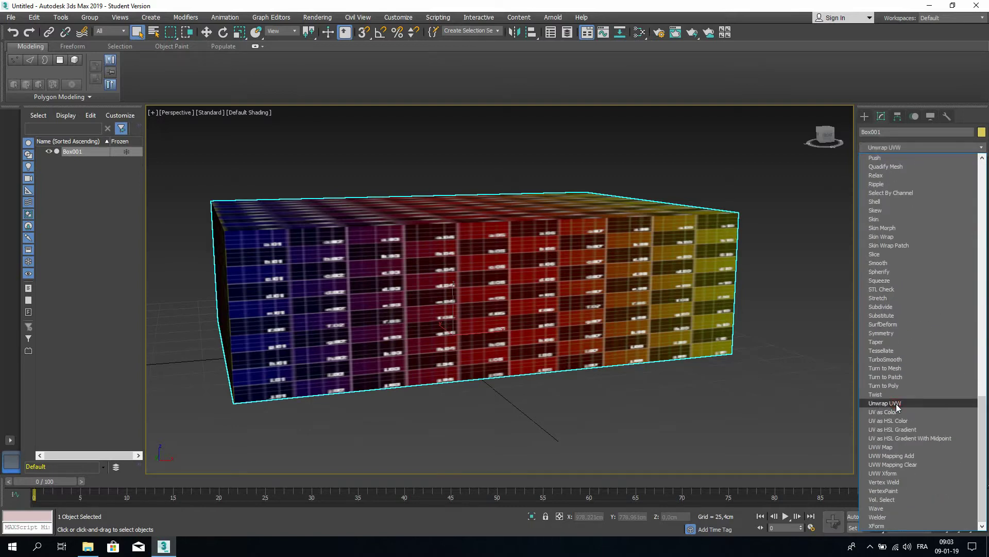
left_click(894, 407)
scroll(876, 366, "down", 3)
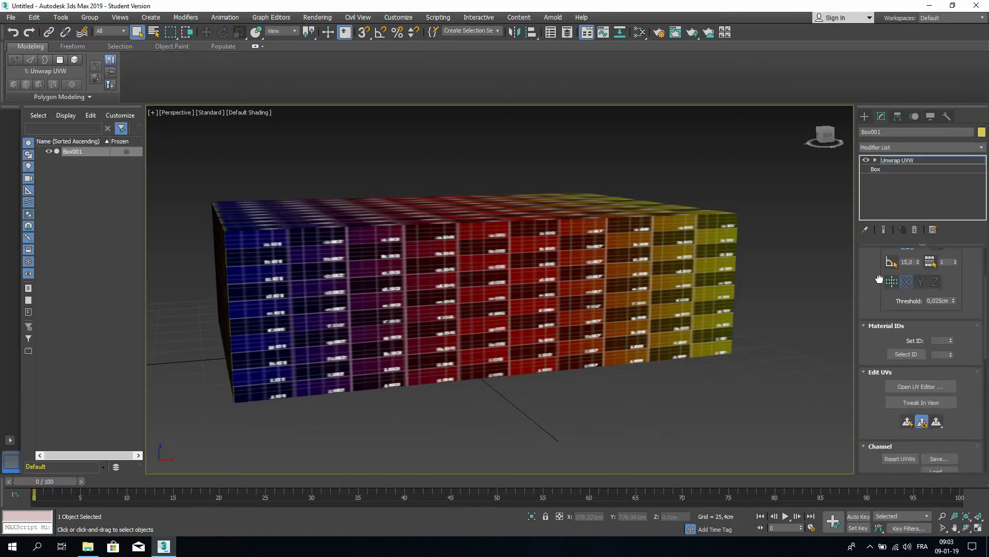
- Open the UV Editor for the box and reposition its window
left_click(932, 387)
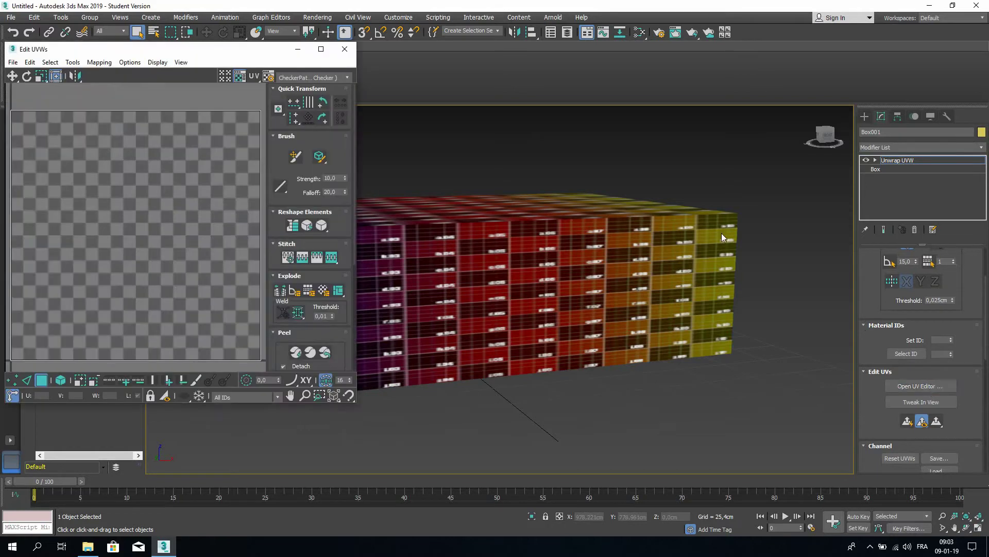
middle_click_drag(402, 263, 513, 276)
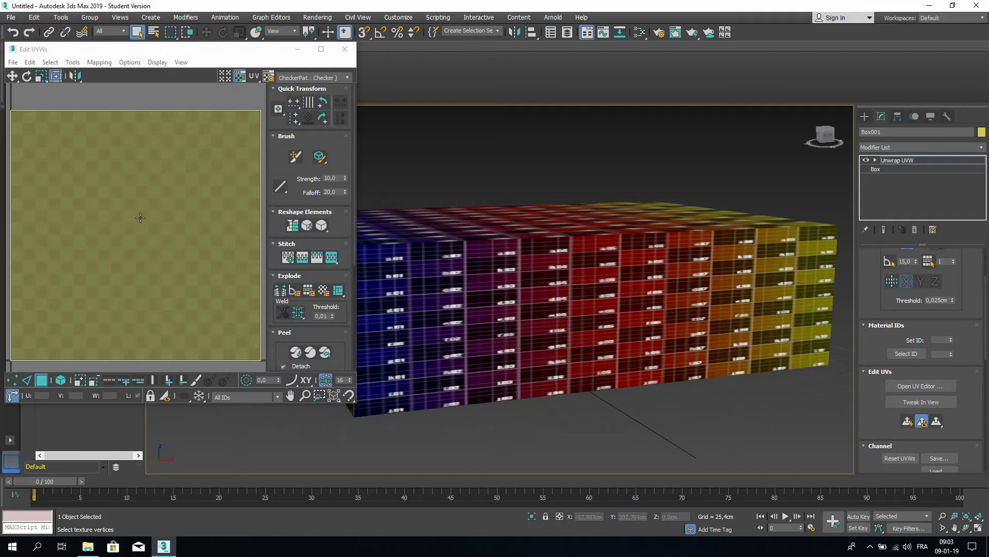
scroll(589, 282, "down", 3)
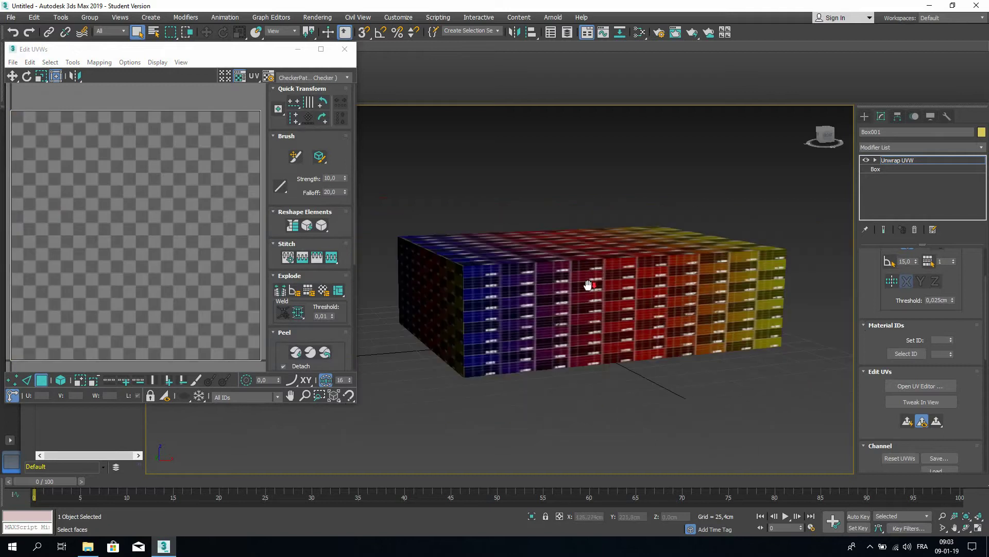
scroll(472, 253, "up", 6)
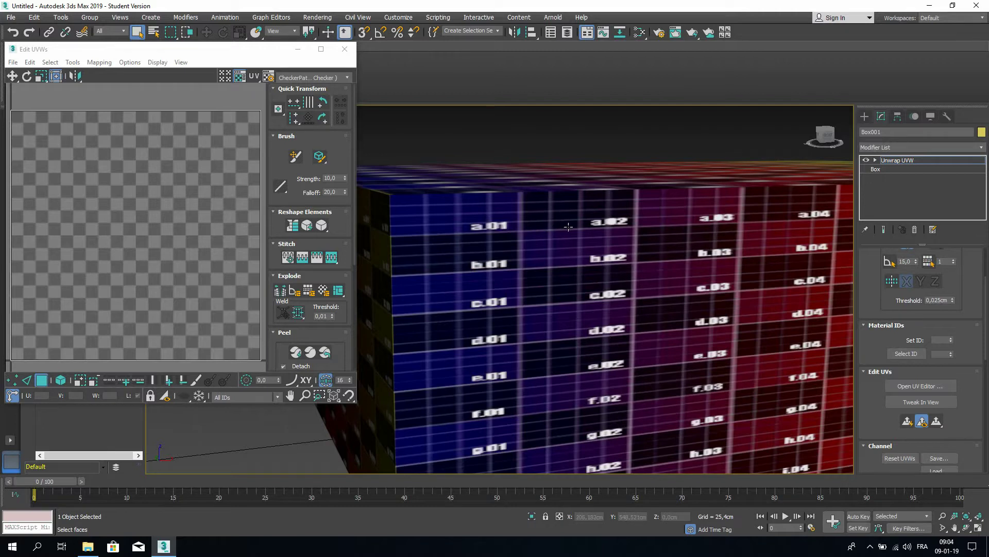
left_click_drag(178, 45, 244, 68)
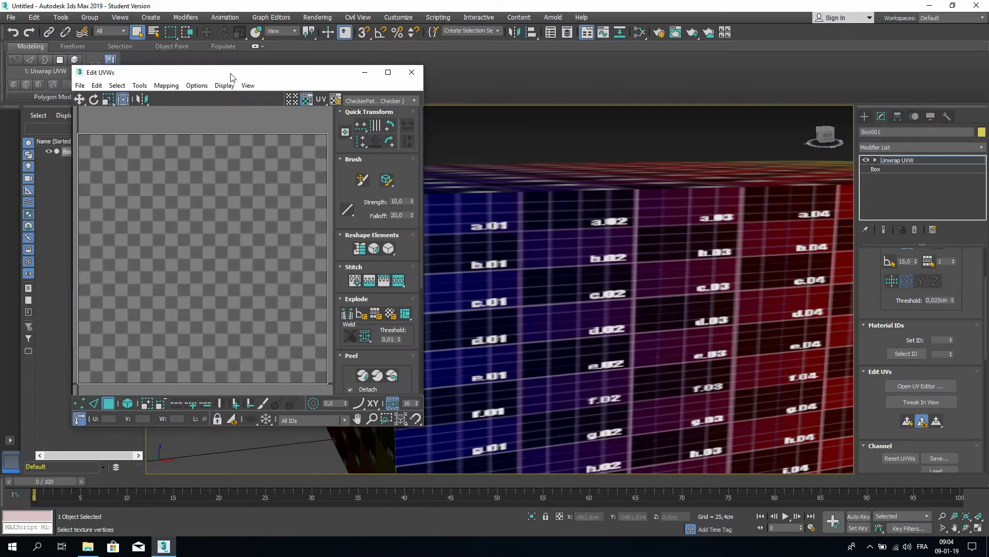
- Flatten-map all of the box's faces with a 45 angle threshold and 0,001 spacing, inspect the result, and clear the face selection
left_click_drag(111, 159, 309, 348)
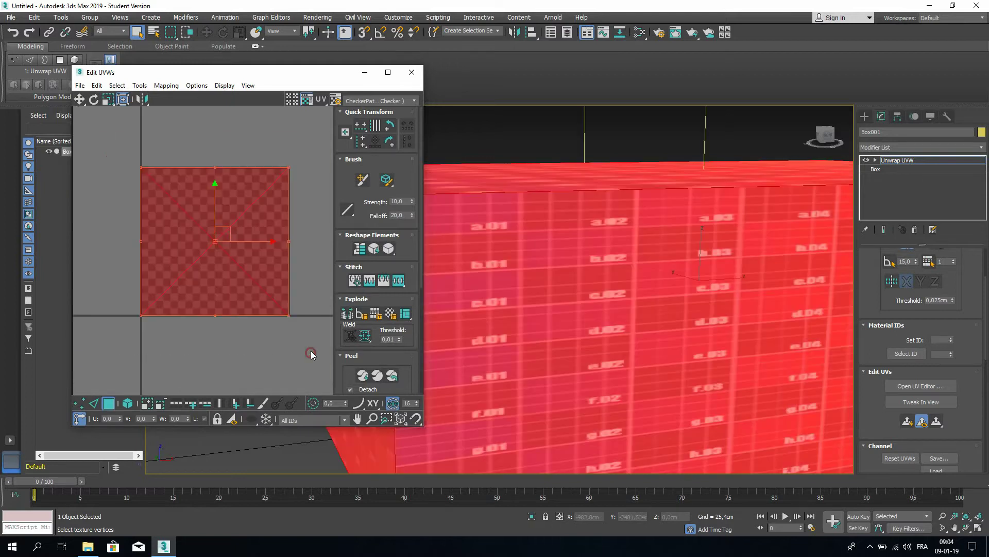
left_click(166, 86)
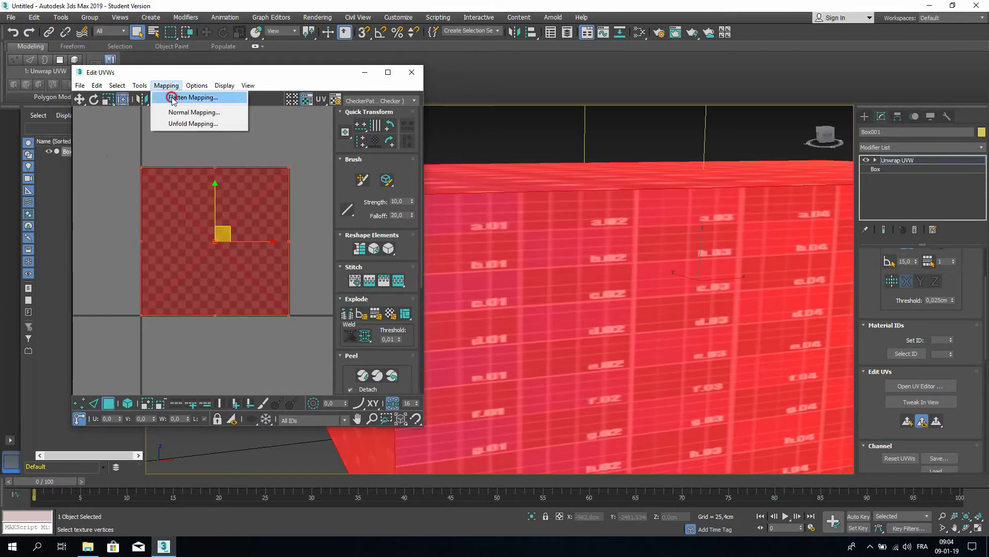
left_click(172, 97)
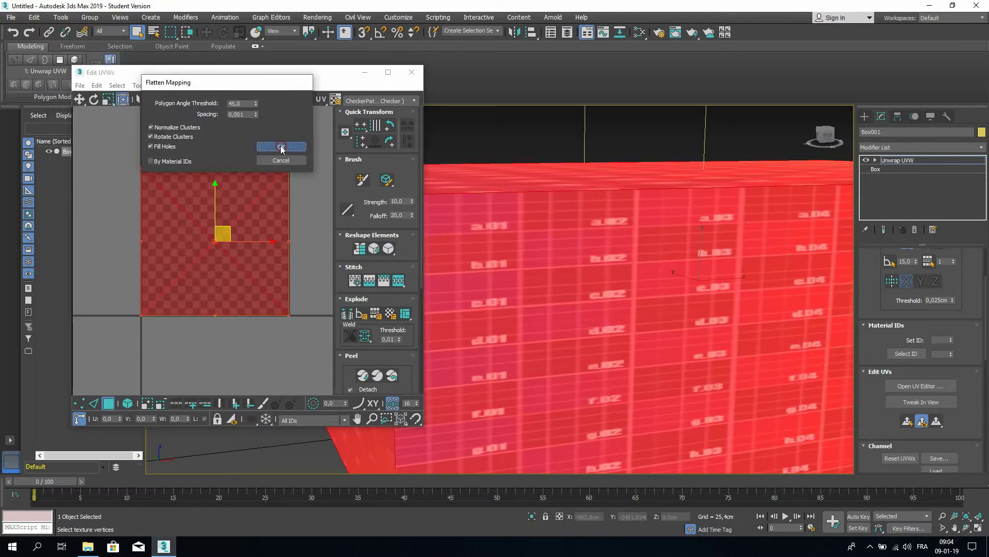
left_click(281, 148)
scroll(629, 292, "down", 5)
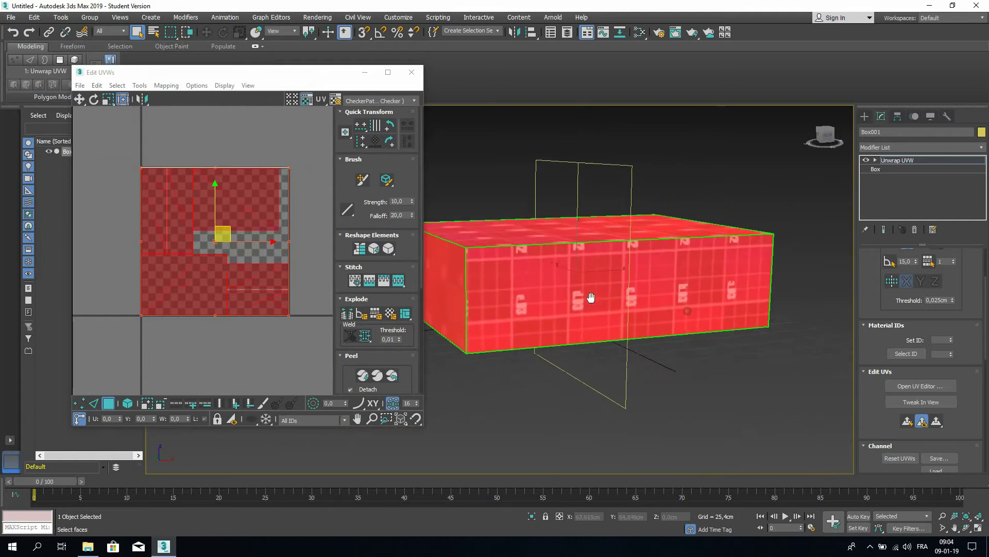
middle_click_drag(591, 297, 618, 290)
middle_click_drag(521, 184, 515, 216, "alt")
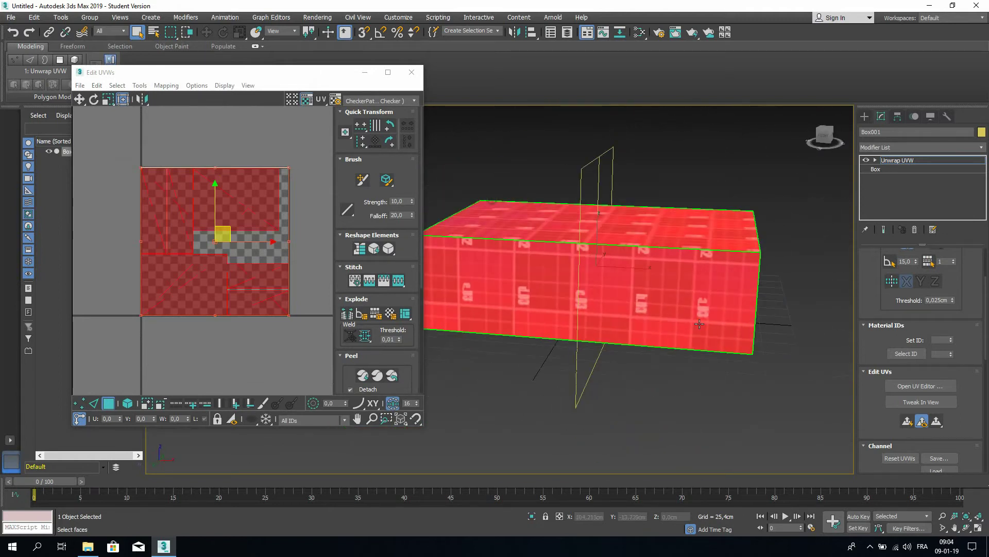
left_click(669, 401)
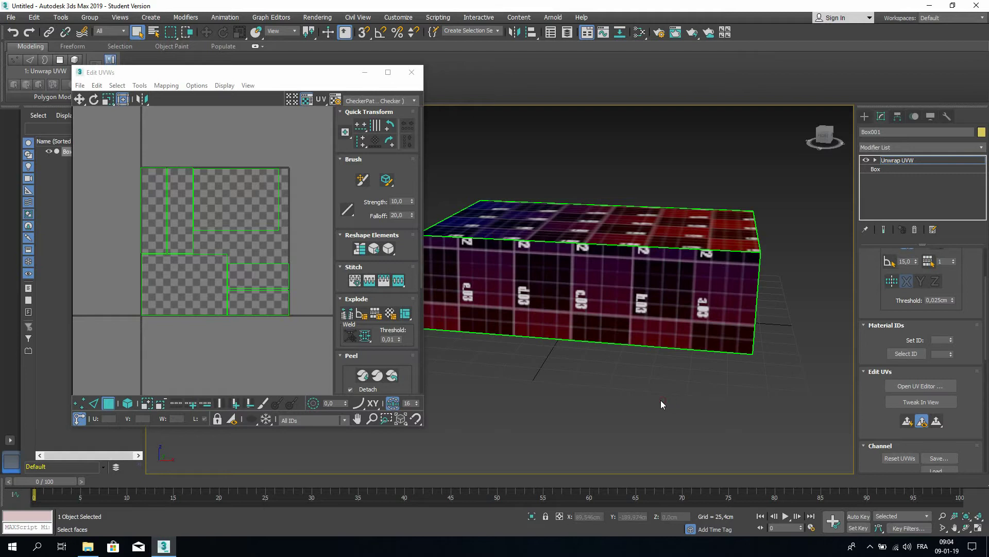
- Apply the TexturesCom_BrickRound0109_1_seamless_S image from the Textures folder to the box and inspect the stone pattern on its sides
middle_click_drag(660, 400, 557, 413, "alt")
left_click(88, 546)
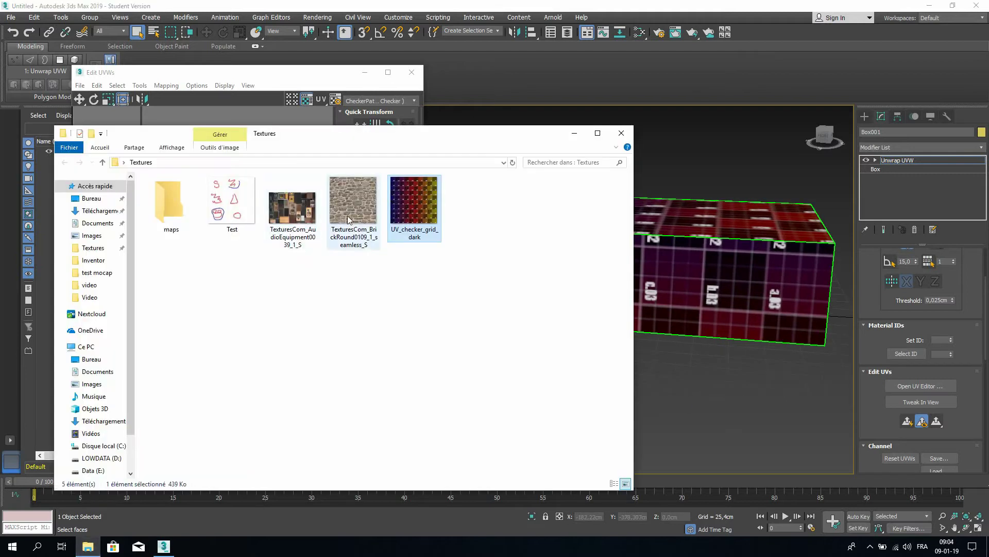
left_click_drag(350, 216, 724, 305)
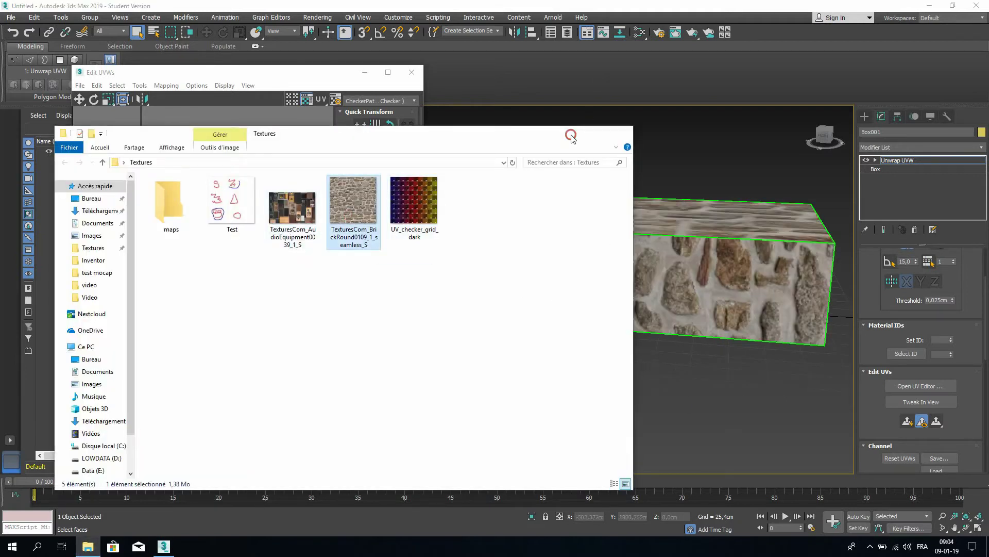
left_click(574, 133)
scroll(590, 226, "up", 3)
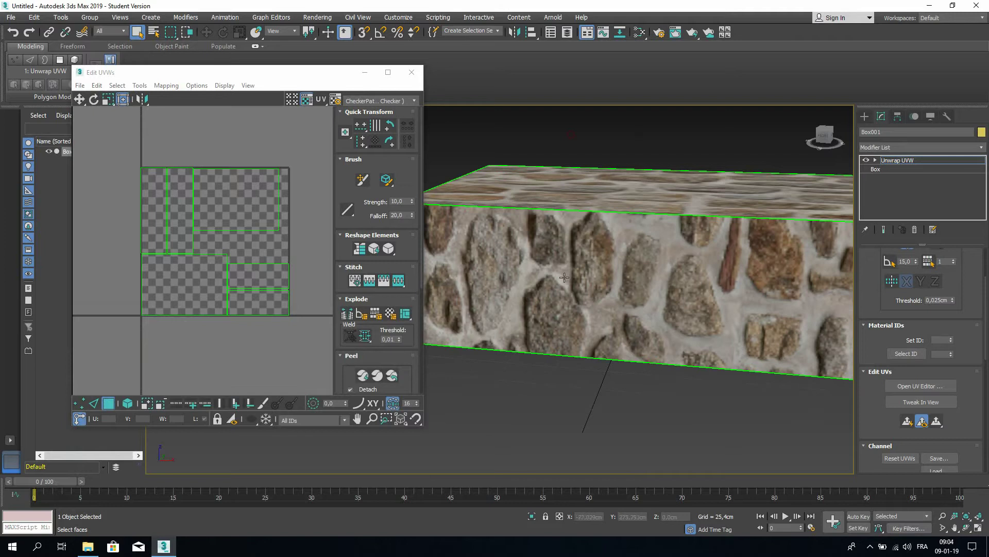
middle_click_drag(626, 282, 546, 328, "alt")
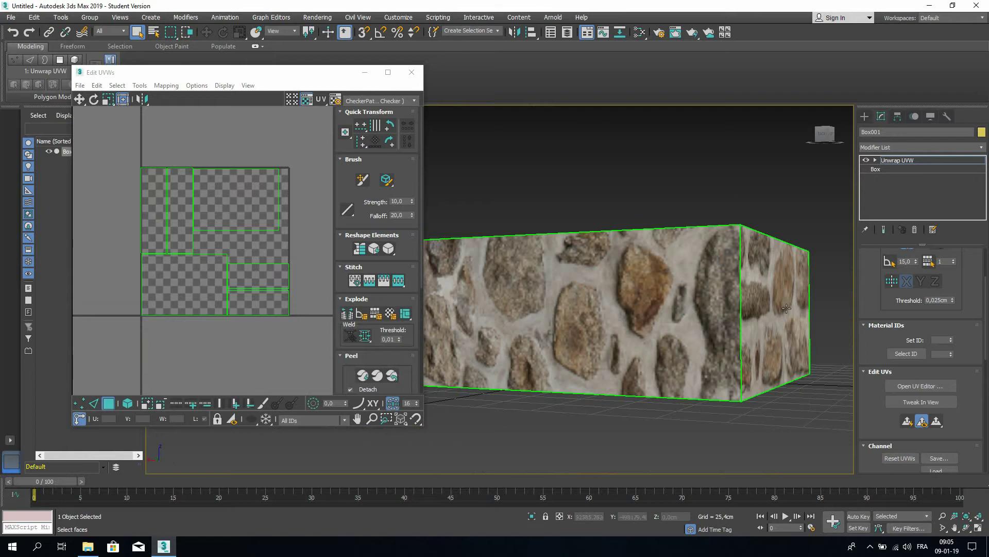
middle_click_drag(773, 303, 618, 306, "alt")
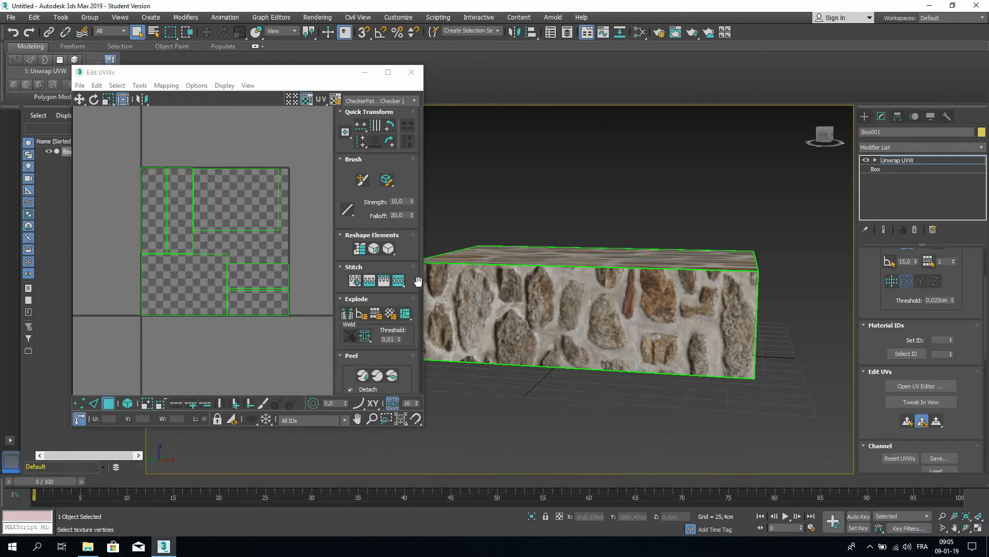
- Enable angle snapping and rotate the UV island of the box's long side 90° so it lies horizontally
left_click(540, 296)
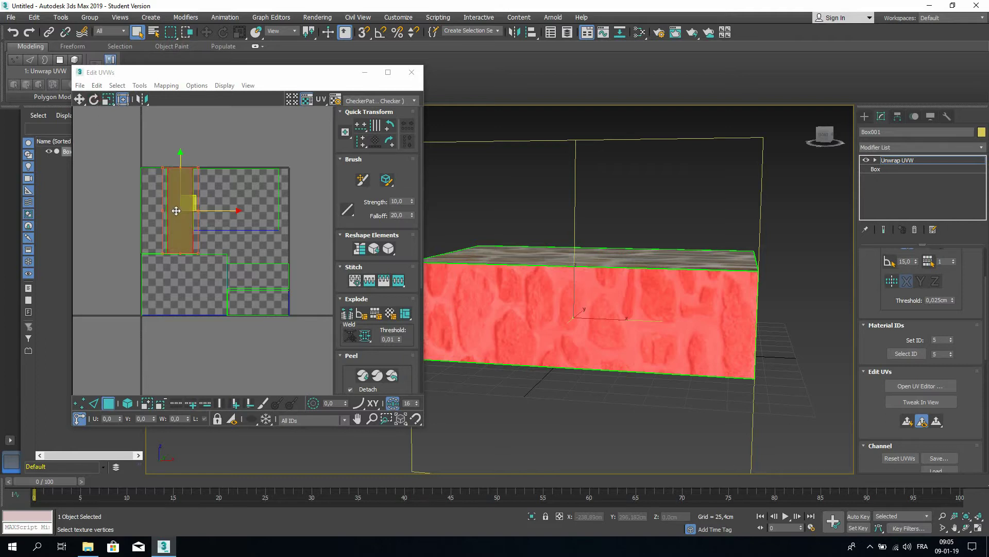
left_click(271, 141)
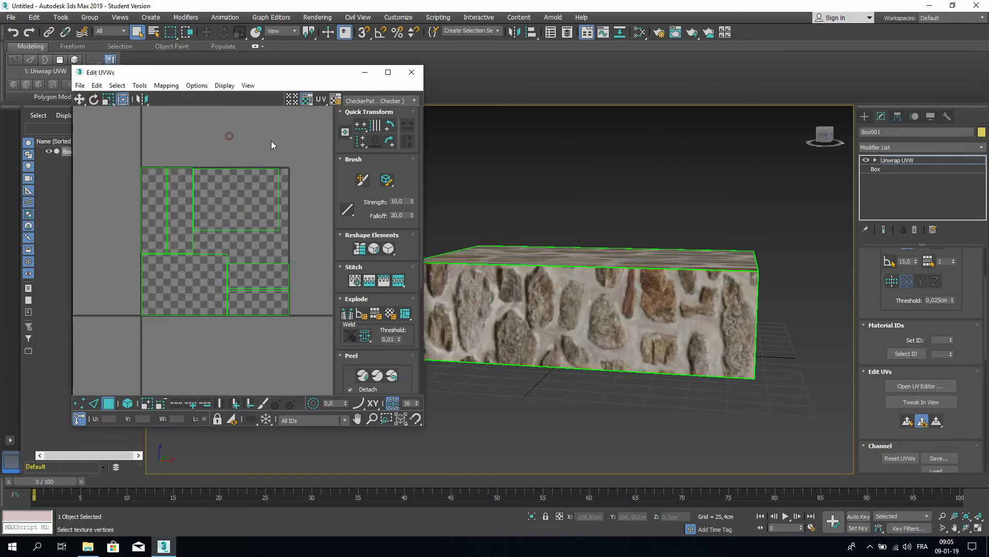
left_click(179, 198)
left_click(94, 99)
mouse_move(178, 196)
left_mouse_down()
mouse_move(176, 179)
mouse_move(163, 201)
left_mouse_up()
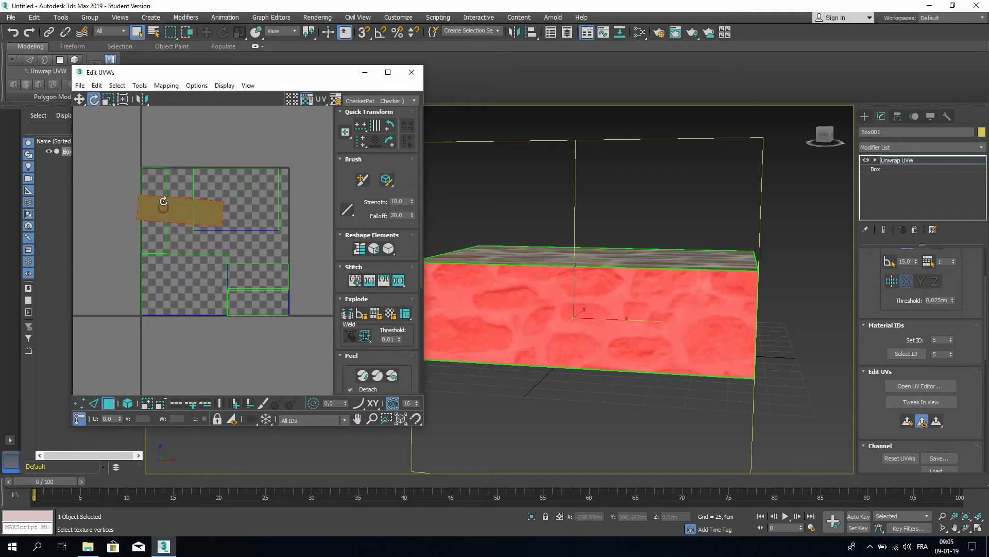
key("ctrl+z")
left_click(381, 32)
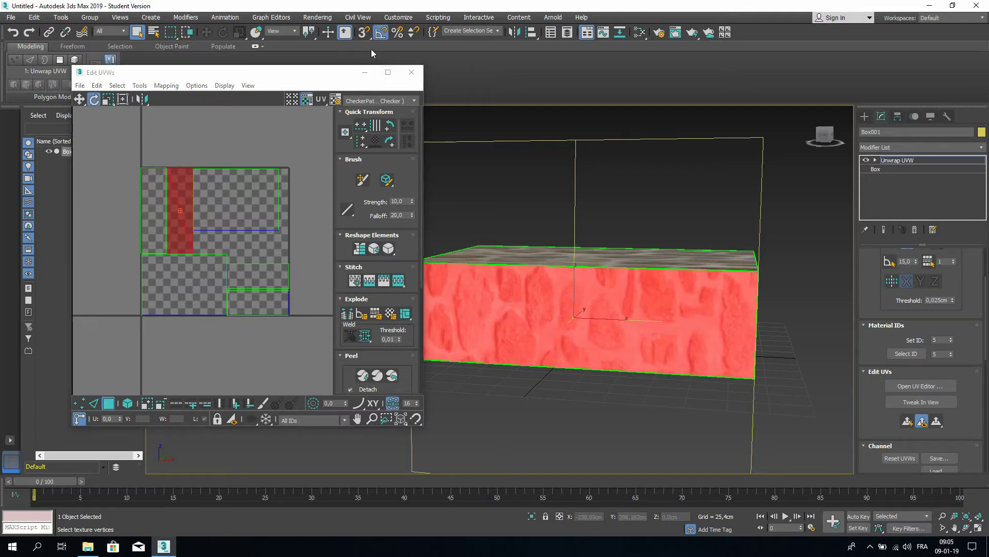
left_click_drag(172, 169, 155, 211)
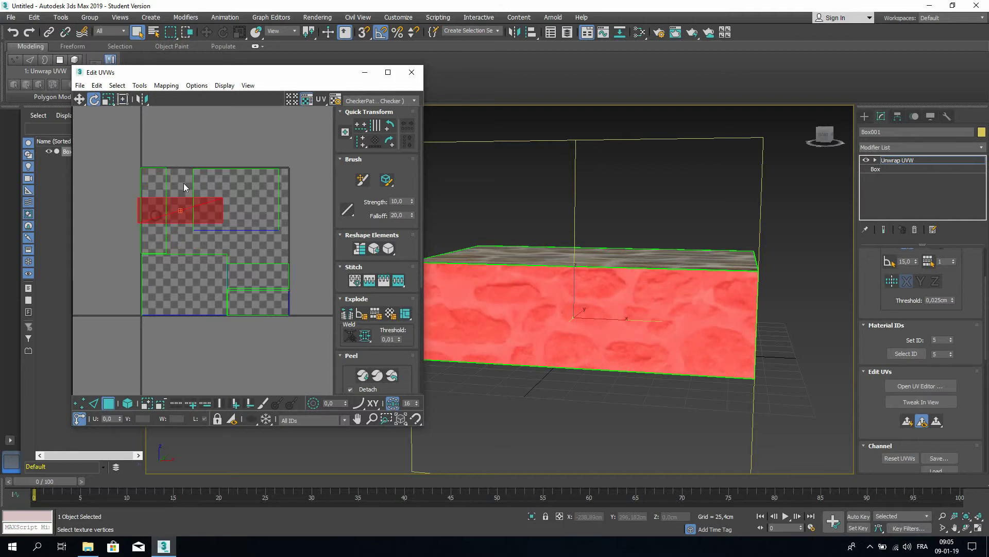
- Rotate the other upright narrow UV island 90° so it lies horizontally, and clear the selection
left_click(149, 171)
left_click_drag(150, 174, 123, 213)
left_click(174, 146)
middle_click_drag(574, 283, 663, 270)
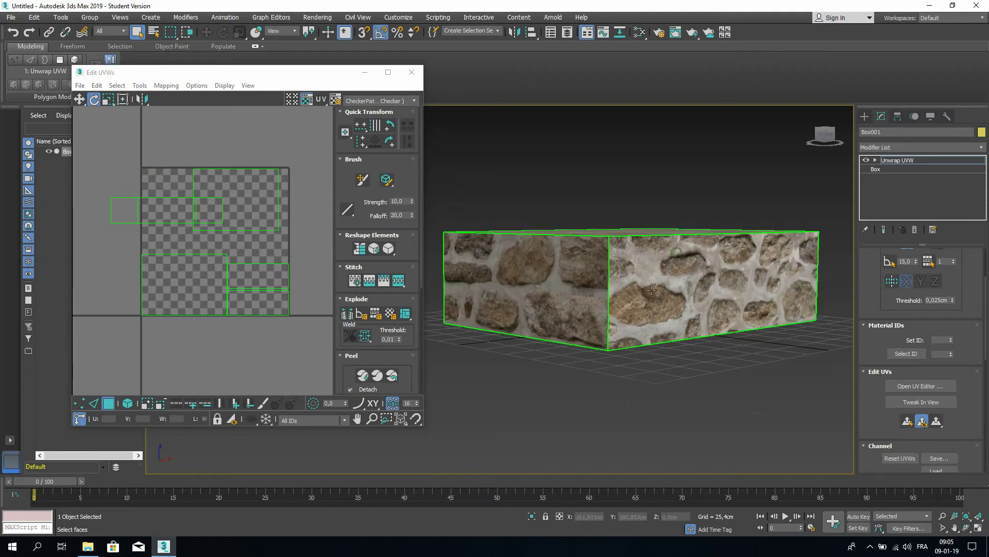
- Move the large rectangular UV island that overlaps the horizontal strips beyond the upper-right corner of the UV tile
left_click(159, 211)
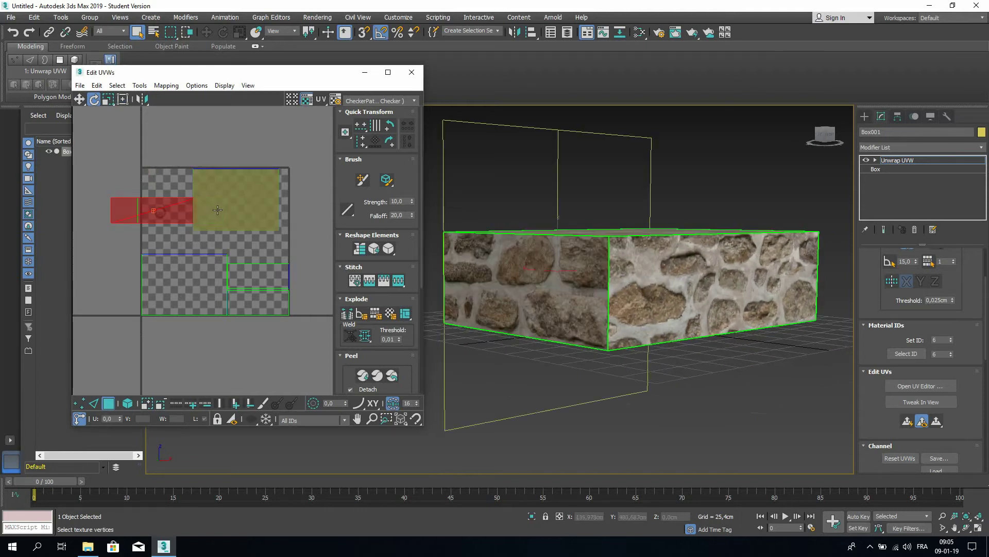
left_click_drag(228, 186, 270, 154)
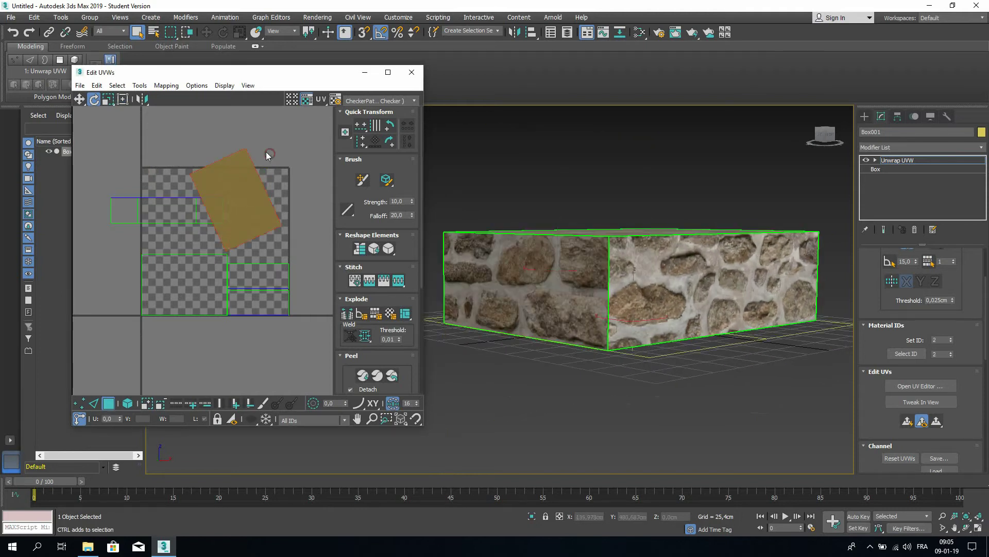
key("ctrl+z")
left_click(81, 100)
left_click_drag(221, 180, 295, 131)
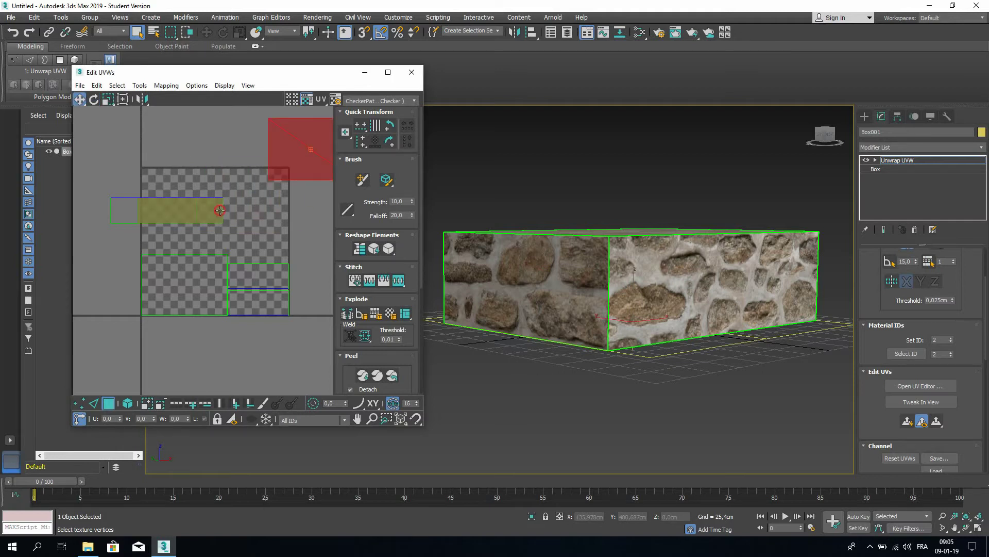
- Rotate the horizontal UV strip of the box's long side by 180°
left_click(214, 209)
left_click(94, 99)
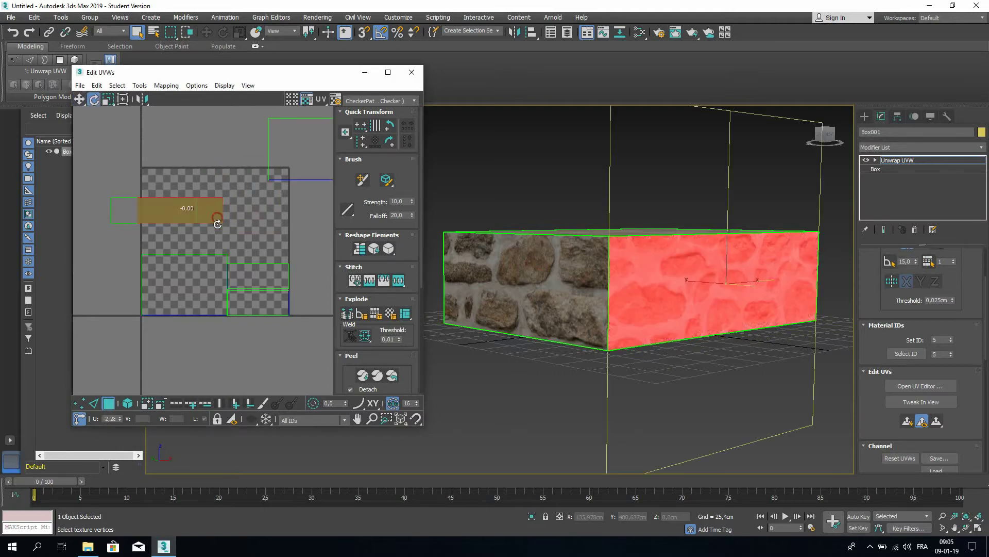
left_click_drag(218, 217, 130, 209)
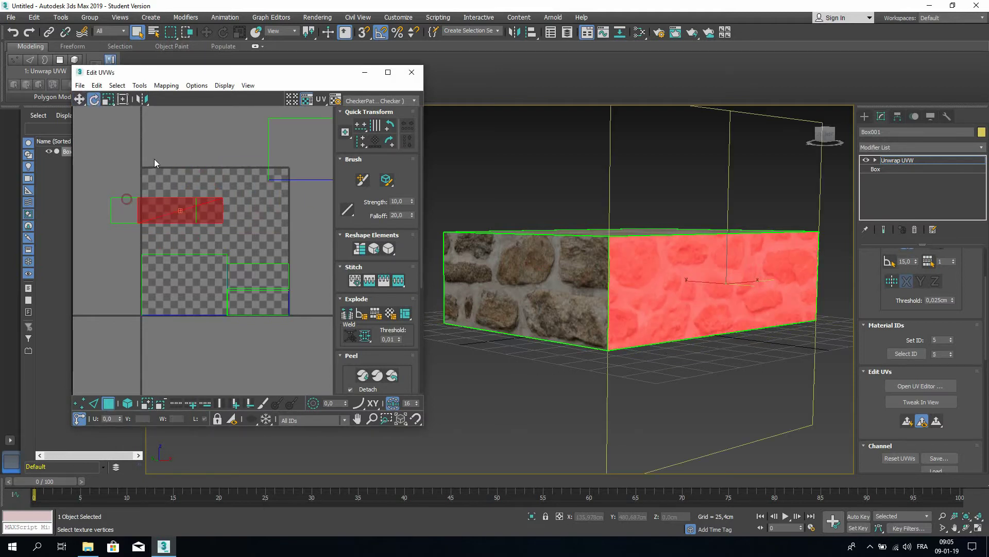
- Rotate the UV strip of the box's opposite long side by 180° and clear the selection
left_click(153, 159)
middle_click_drag(593, 307, 731, 331, "alt")
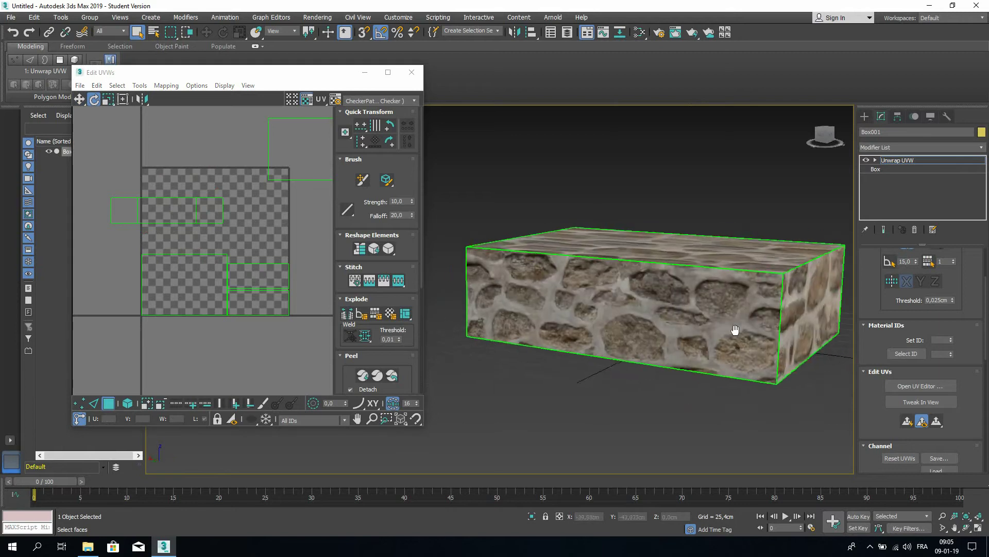
left_click_drag(122, 208, 201, 209)
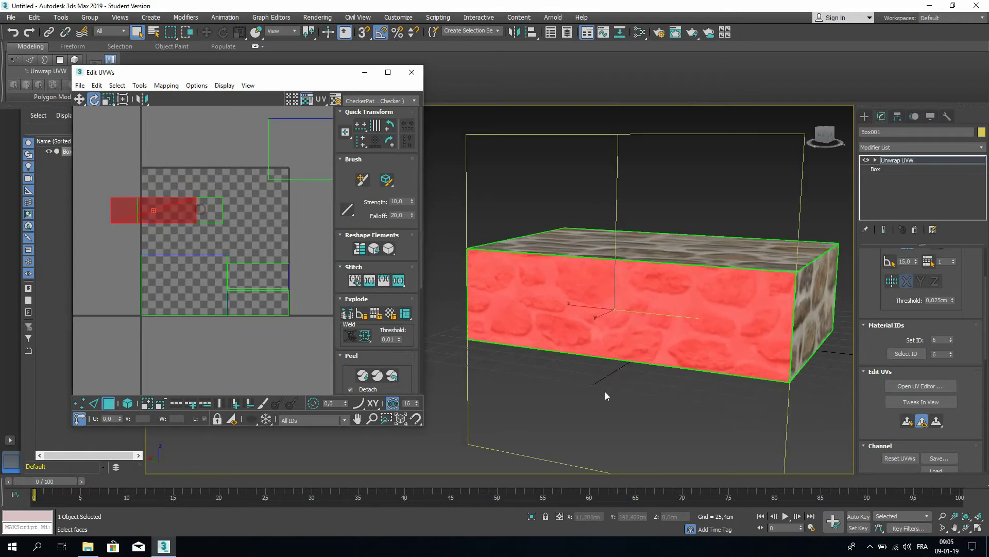
left_click(634, 404)
middle_click_drag(759, 398, 741, 386, "alt")
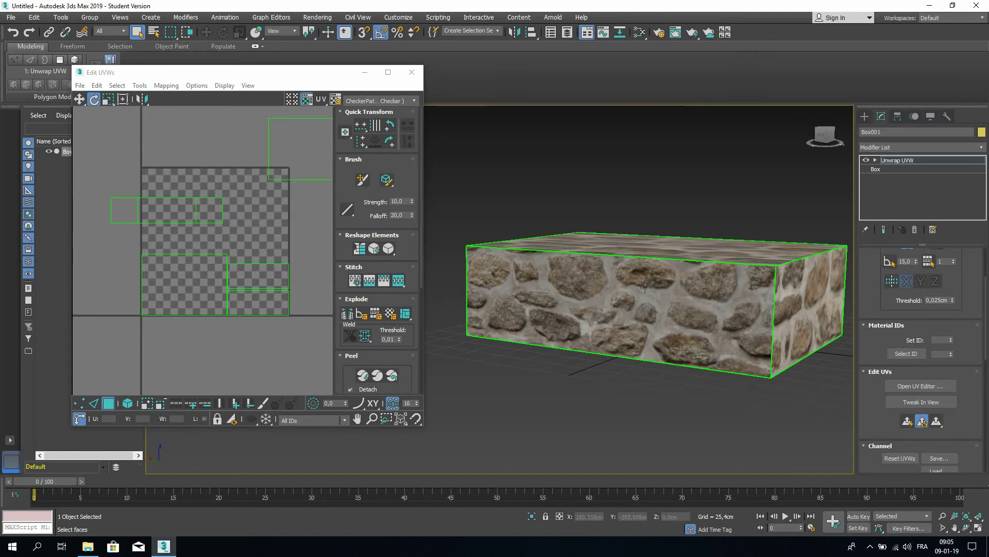
middle_click_drag(725, 312, 535, 319, "alt")
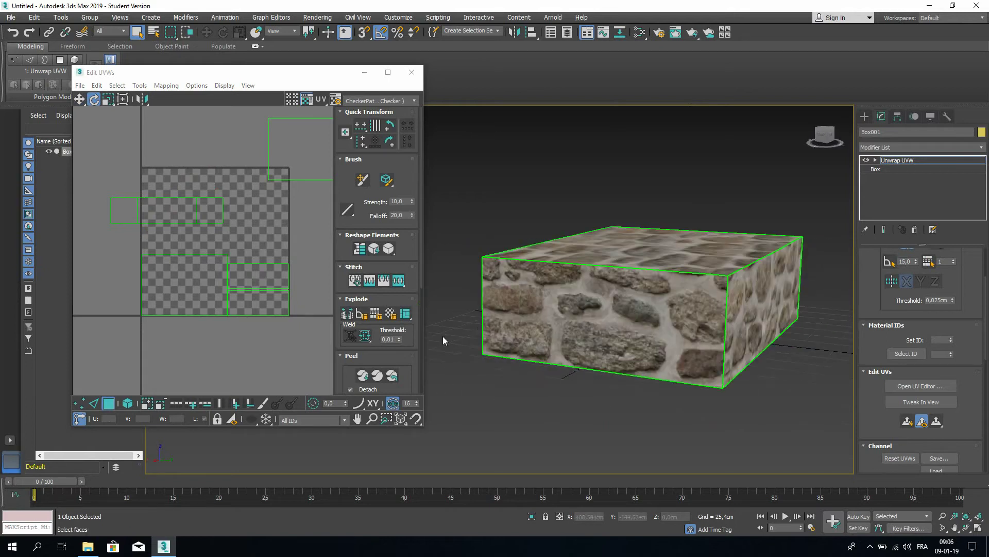
- Select all UV islands and pack them inside the UV tile with Rescale enabled, then clear the selection
scroll(101, 173, "down", 2)
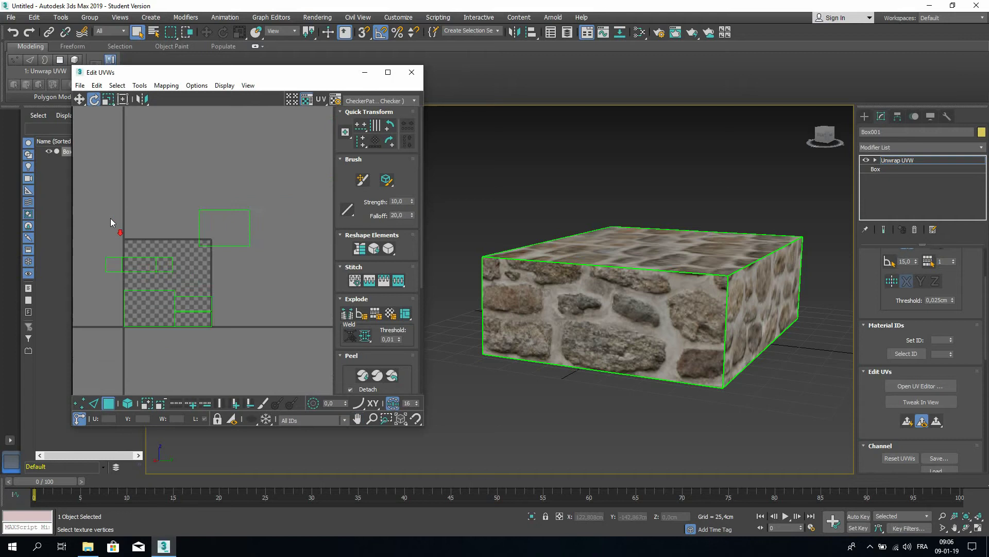
key("ctrl+a")
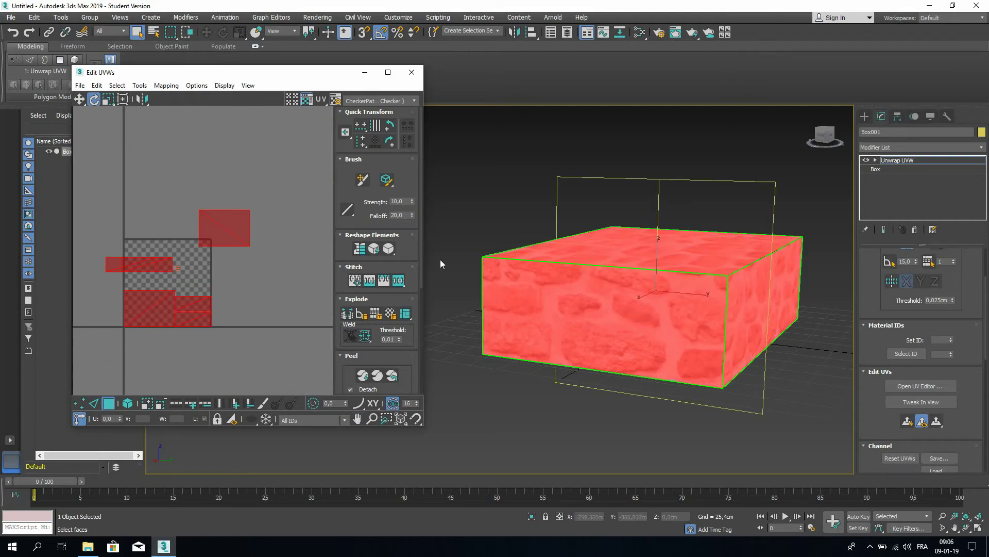
left_click_drag(412, 250, 411, 106)
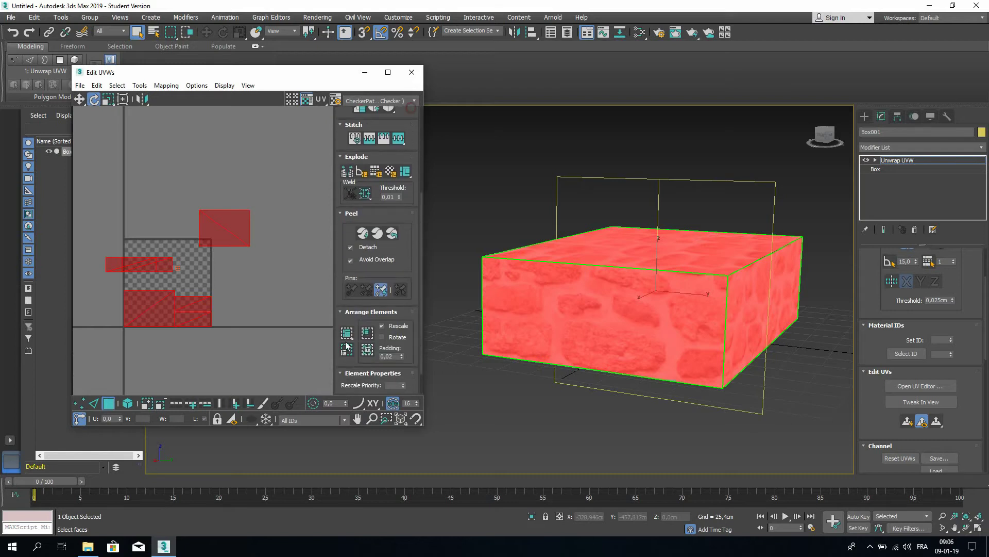
left_click(347, 334)
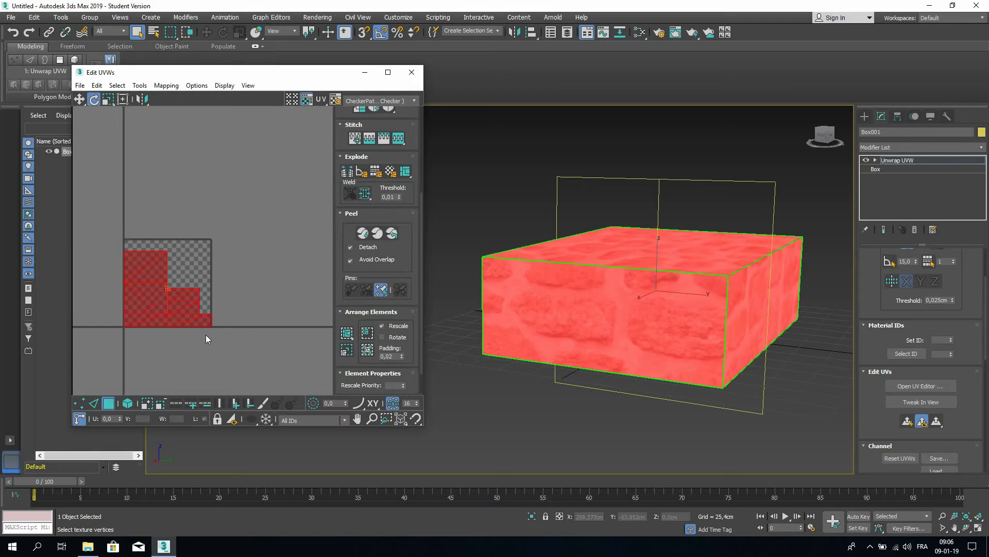
left_click(671, 404)
middle_click_drag(824, 385, 490, 390, "alt")
- Apply the UV_checker_grid_dark image from the Textures folder to the box and inspect the grid on its sides
left_click(88, 547)
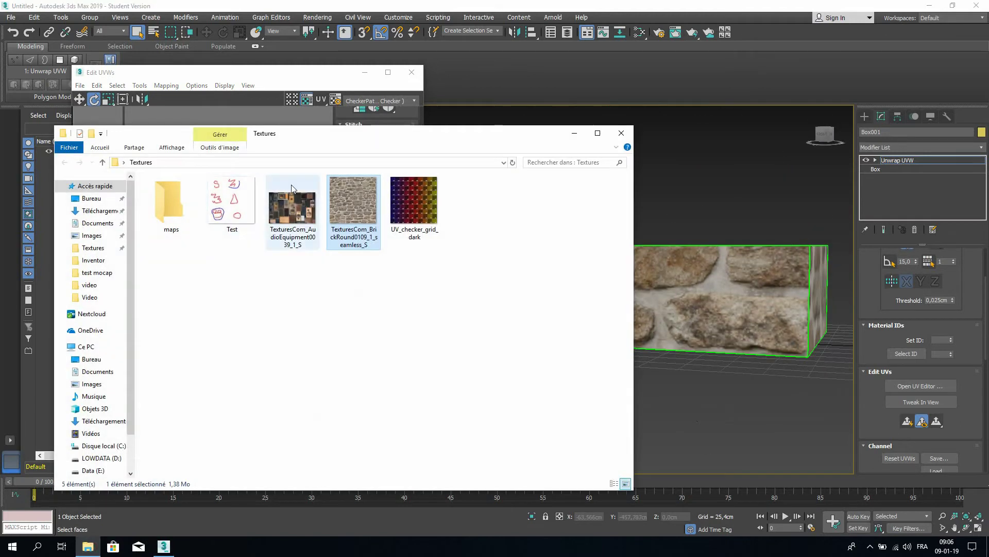
left_click_drag(412, 202, 558, 318)
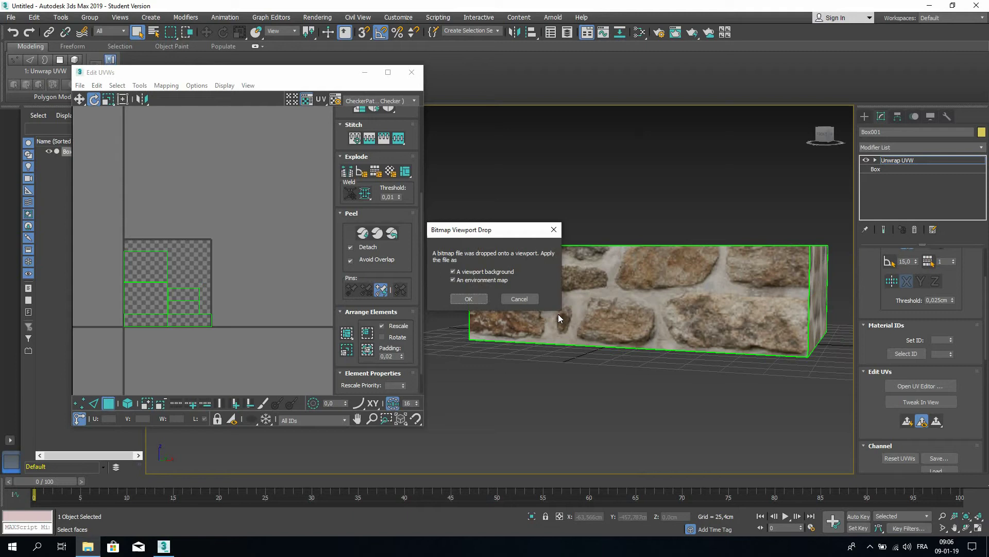
left_click(529, 302)
left_click(87, 546)
left_click_drag(399, 224, 684, 315)
left_click(575, 132)
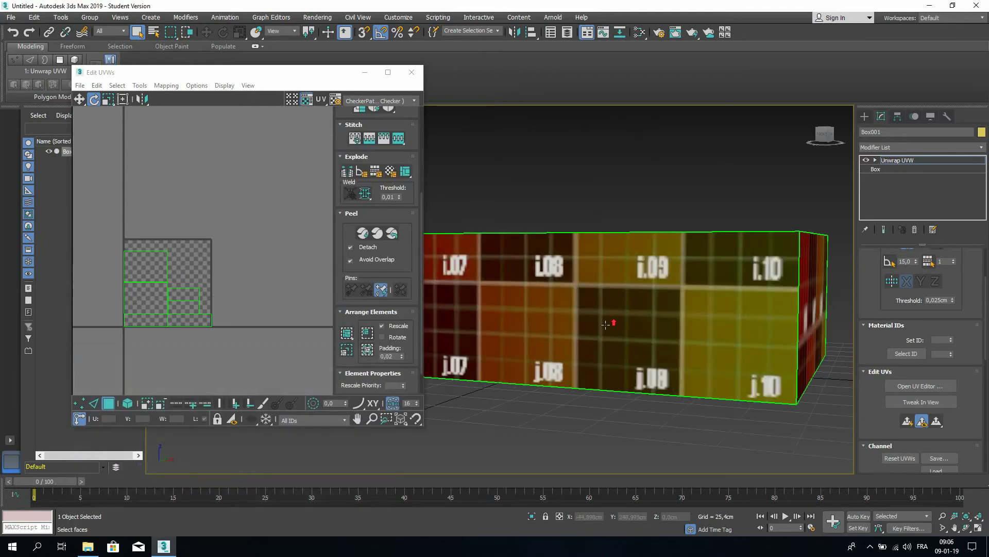
middle_click_drag(623, 302, 541, 298, "alt")
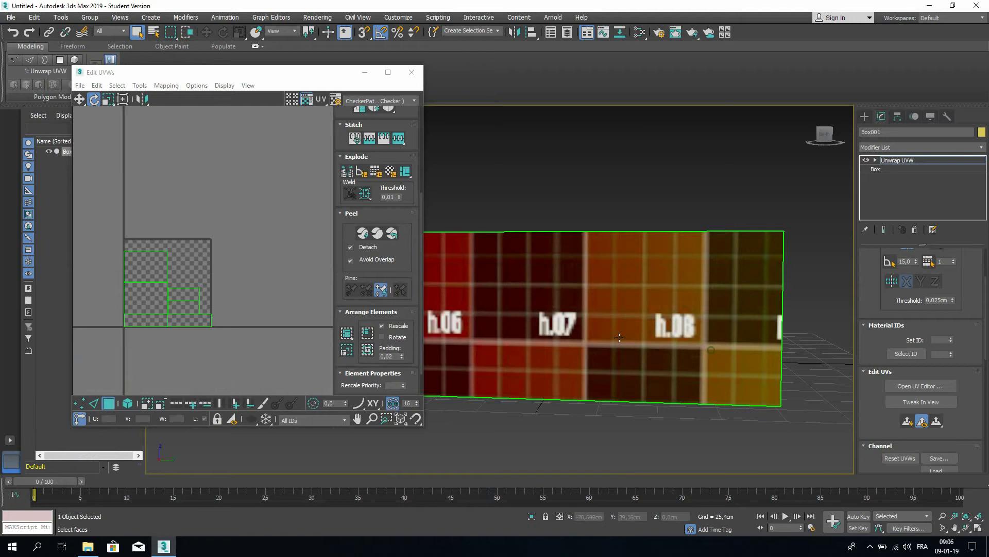
middle_click_drag(591, 329, 635, 330, "alt")
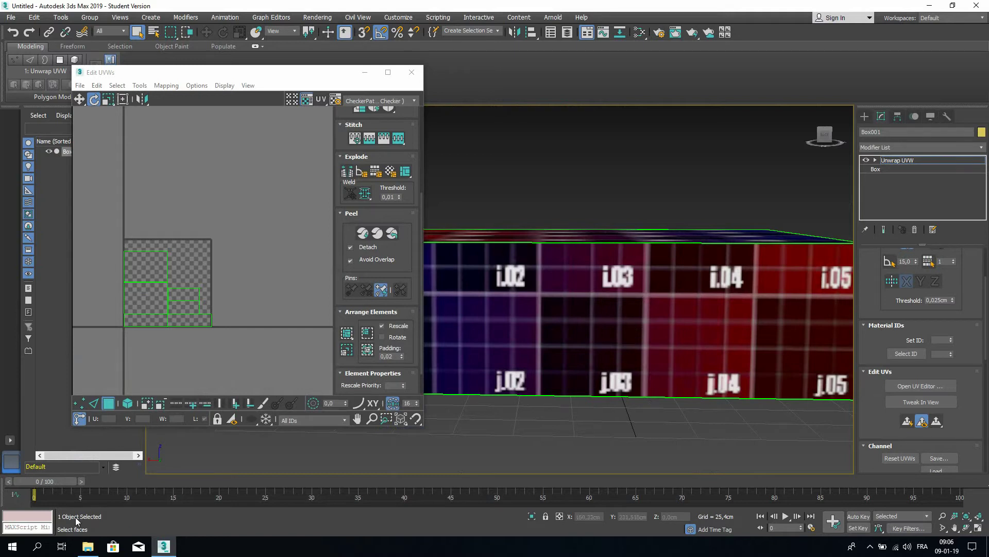
- Reapply the seamless stone image TexturesCom_BrickRound0109_1_seamless_S from the Textures folder to the box
left_click(88, 546)
left_click_drag(353, 204, 729, 341)
left_click(574, 133)
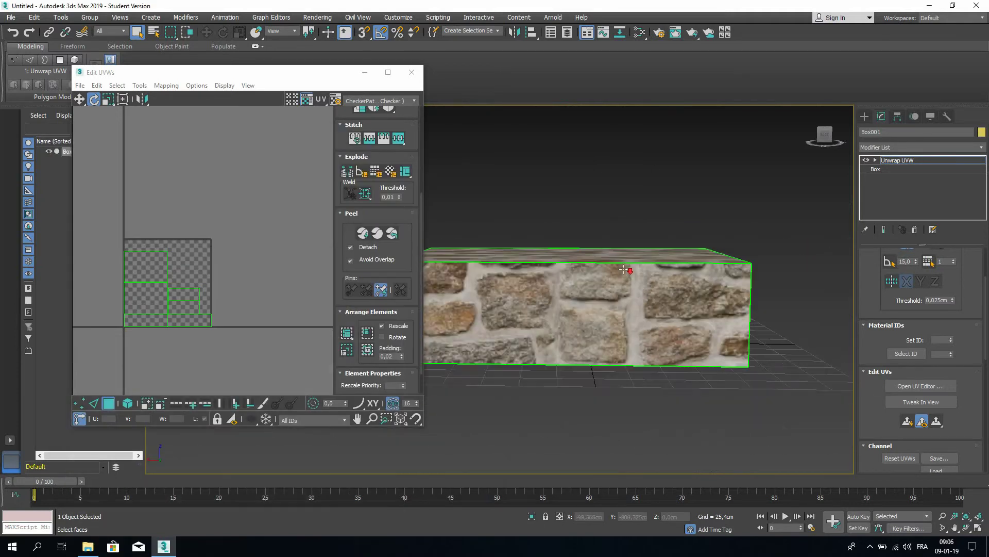
scroll(624, 270, "down", 3)
middle_click_drag(574, 311, 779, 336)
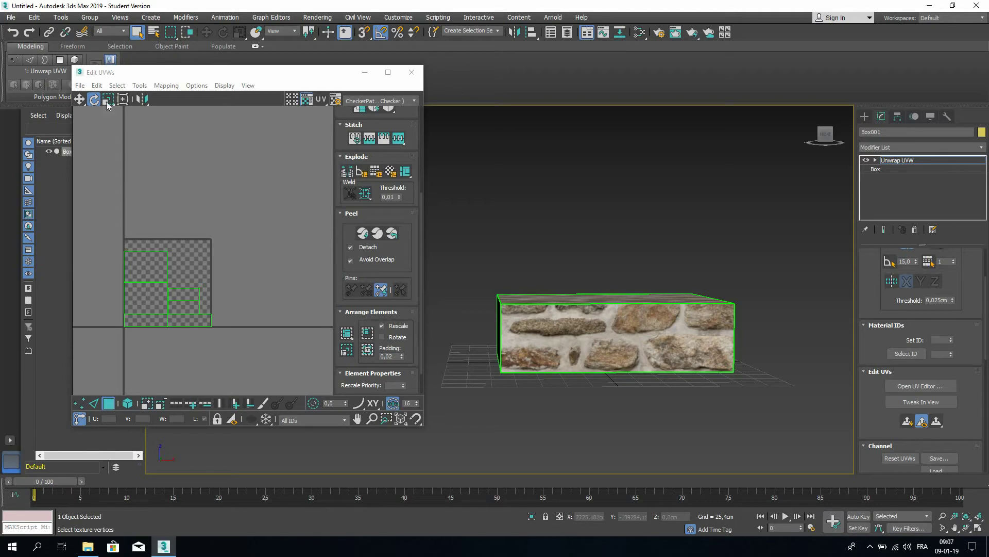
- Select all UV islands and scale them up together well beyond the UV tile to make the stones smaller on the box
left_click_drag(106, 221, 276, 387)
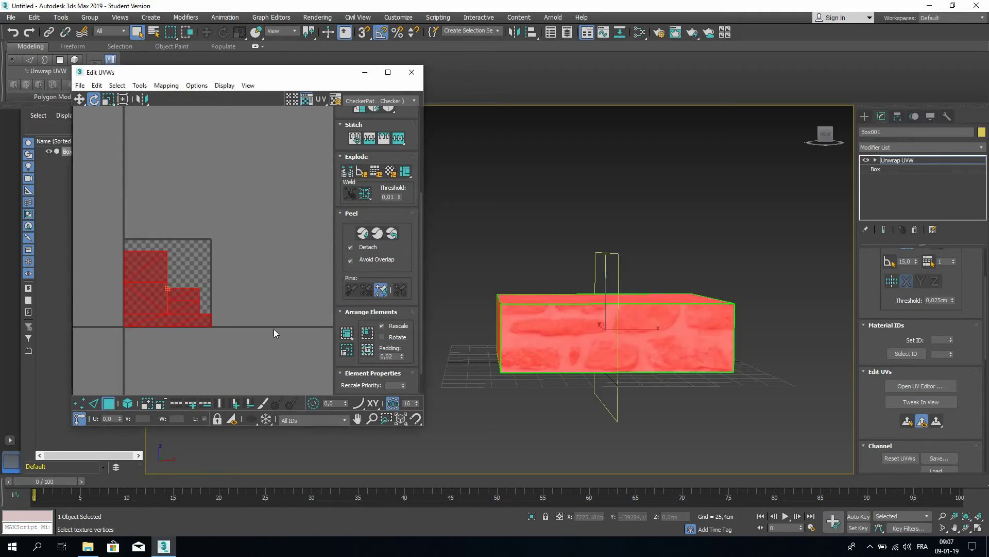
left_click(108, 99)
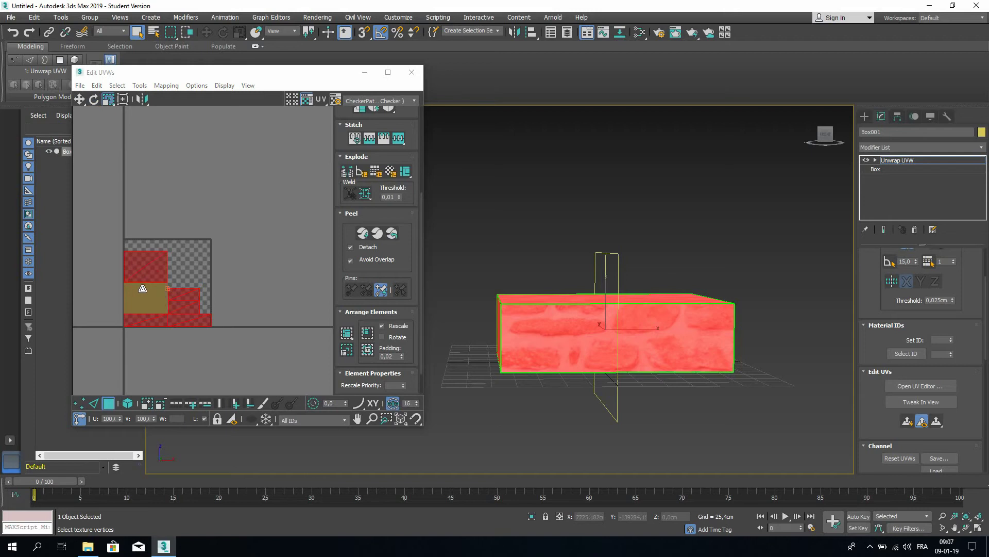
left_click_drag(143, 288, 242, 227)
scroll(592, 326, "up", 4)
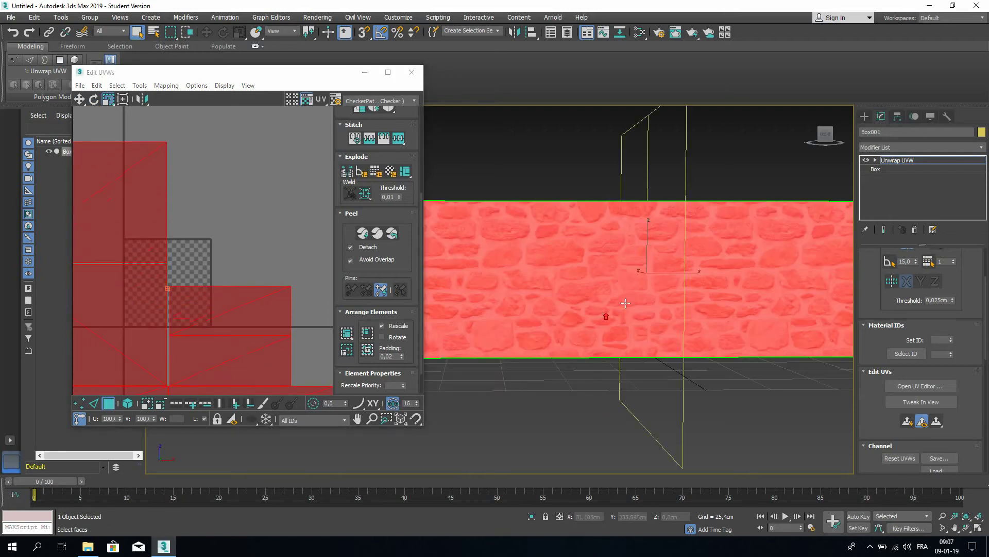
middle_click_drag(531, 353, 627, 367, "alt")
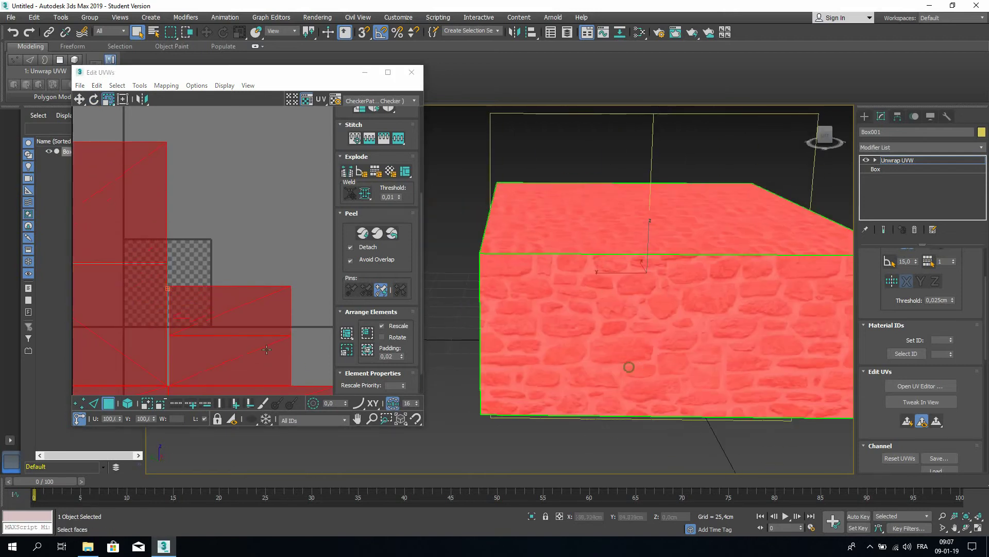
- Show the UV_checker_grid_dark.png map as the background texture of the UV editor
middle_click_drag(232, 253, 233, 243)
scroll(243, 214, "down", 4)
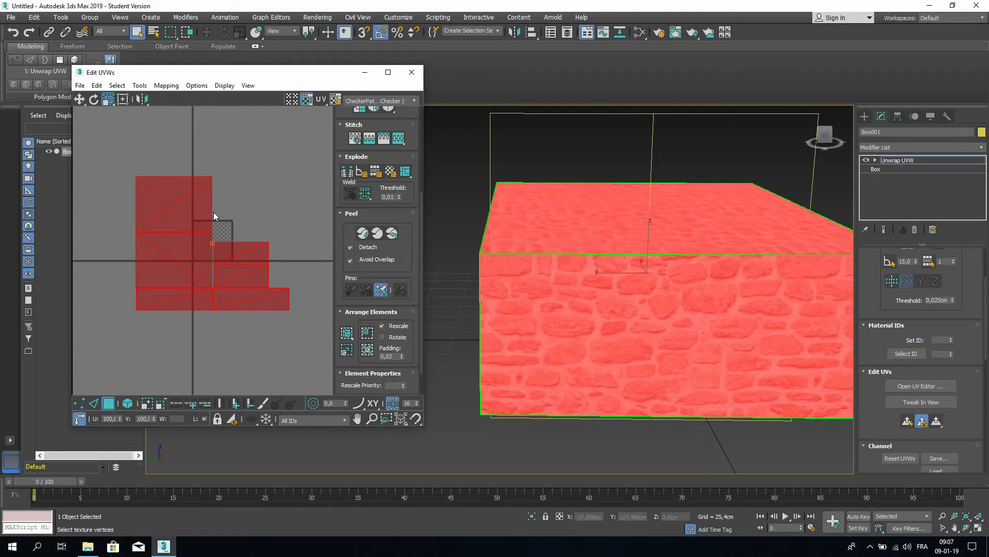
left_click(370, 101)
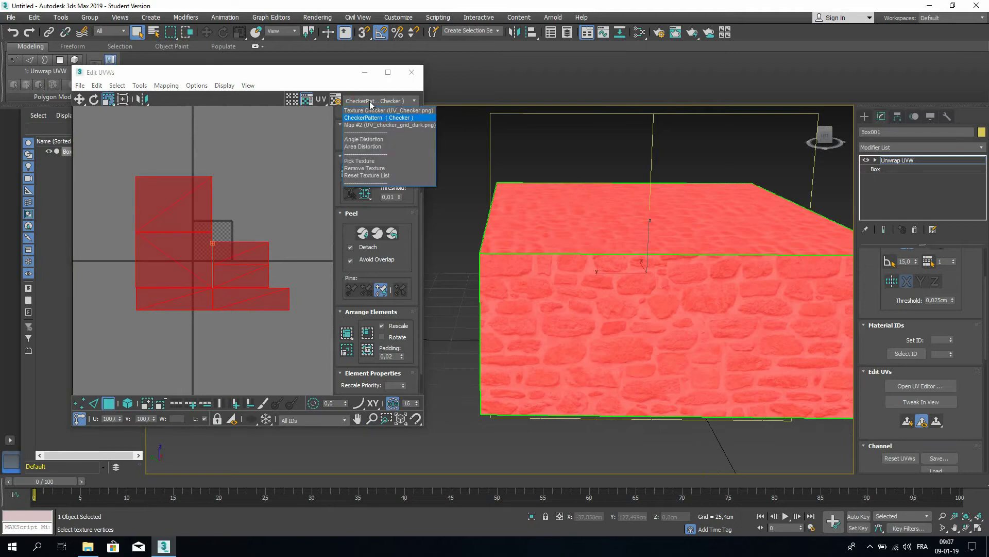
left_click(387, 126)
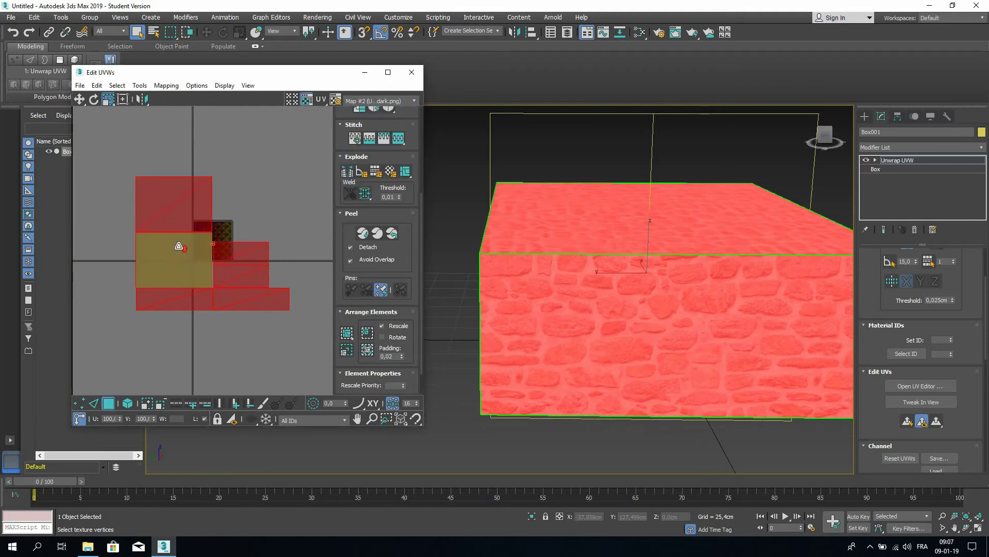
scroll(180, 232, "up", 5)
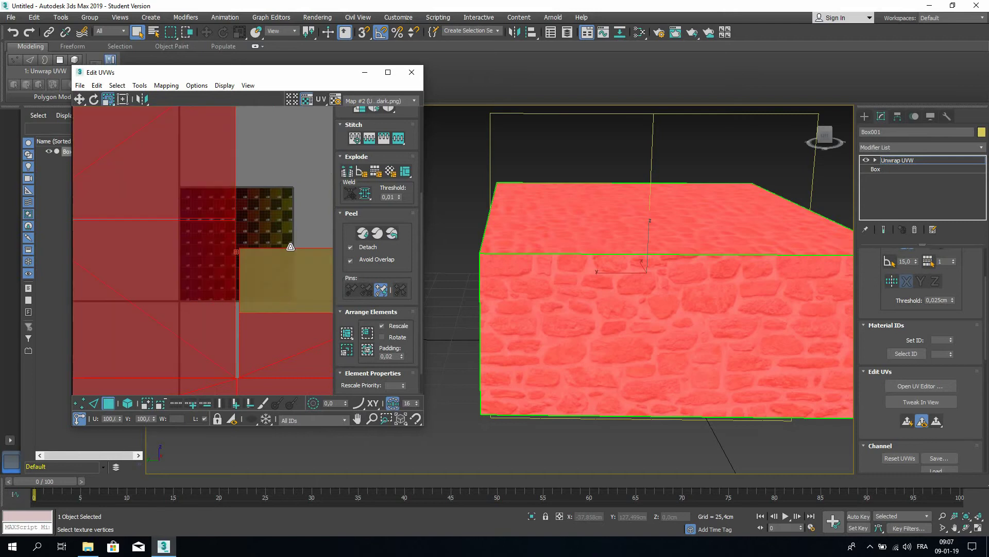
left_click(384, 102)
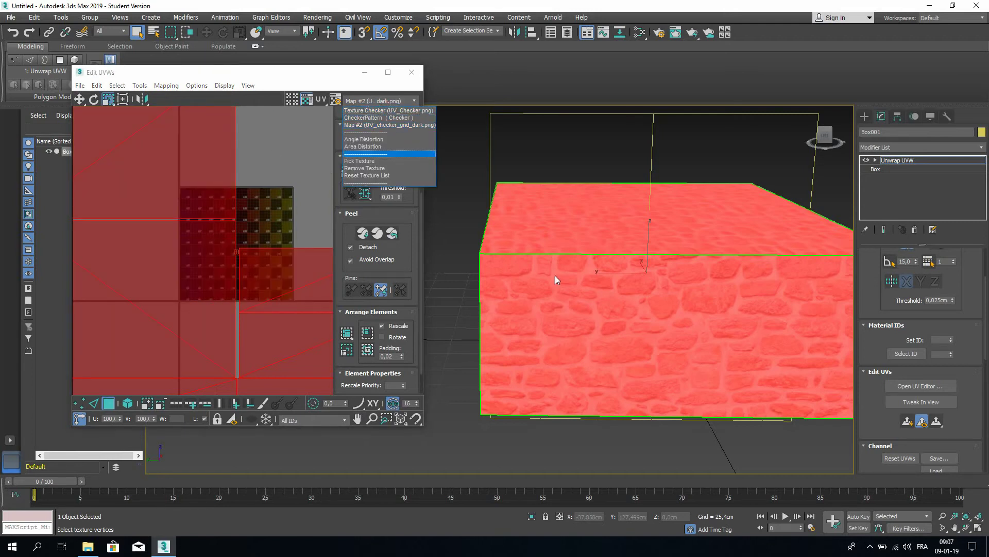
left_click(314, 190)
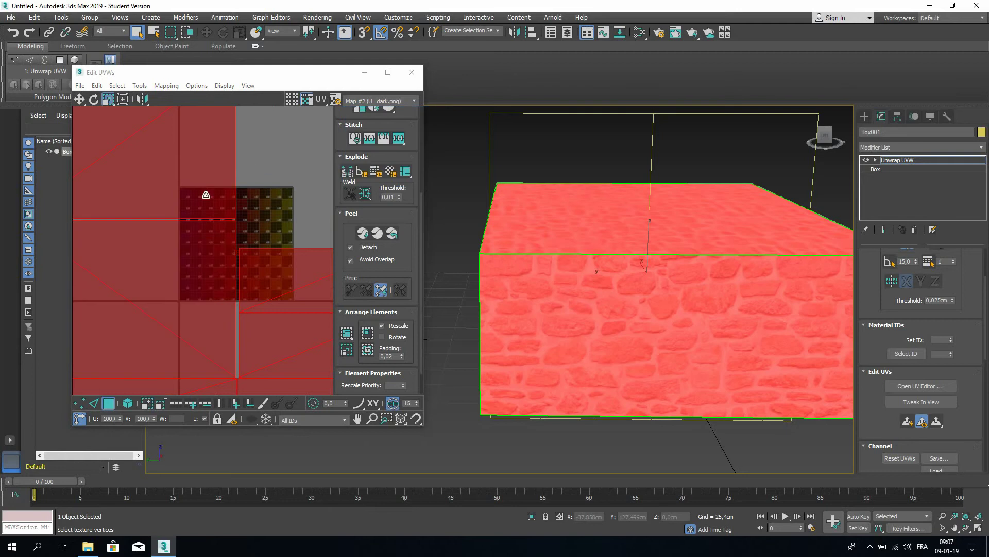
scroll(193, 219, "down", 3)
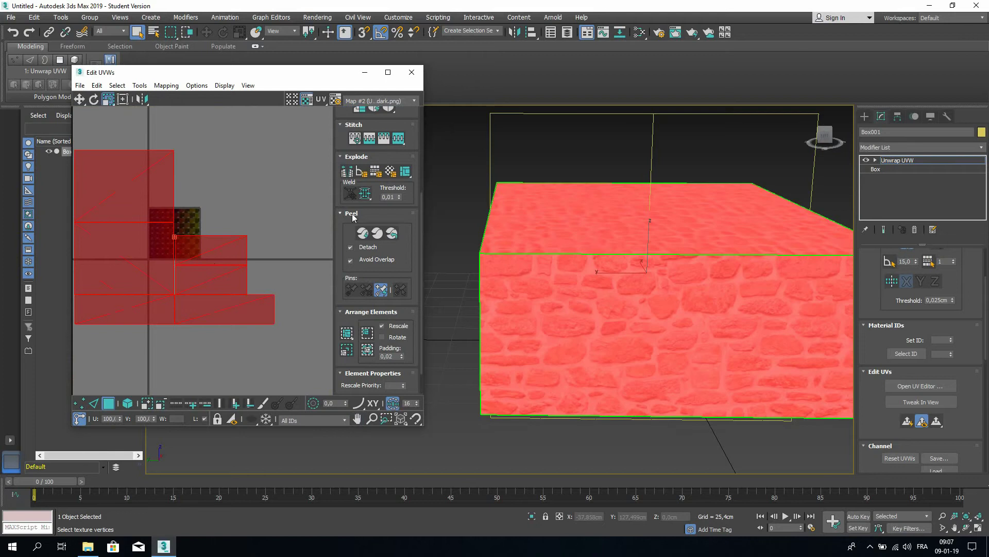
- Examine the smaller stone pattern around the box and undo the enlargement of the UV islands
middle_click_drag(258, 211, 263, 210)
scroll(636, 279, "down", 5)
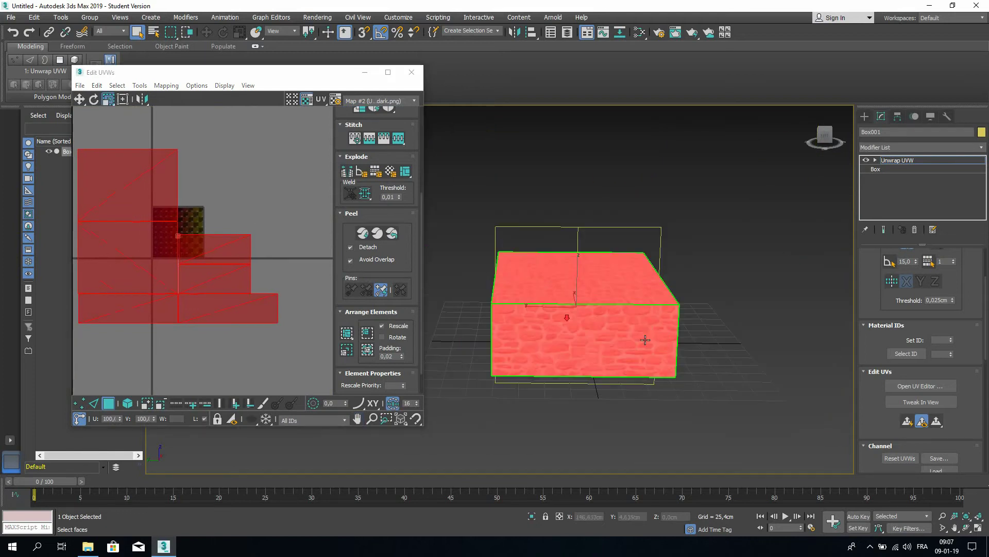
mouse_move(657, 340)
middle_mouse_down("alt")
mouse_move(585, 309)
mouse_move(697, 255)
mouse_move(718, 273)
mouse_move(626, 296)
mouse_move(652, 279)
mouse_move(768, 275)
mouse_move(813, 261)
mouse_move(529, 357)
mouse_move(716, 354)
mouse_move(786, 335)
mouse_move(622, 318)
mouse_move(654, 337)
middle_mouse_up("alt")
scroll(592, 337, "up", 5)
scroll(621, 318, "down", 5)
middle_click_drag(278, 192, 283, 195)
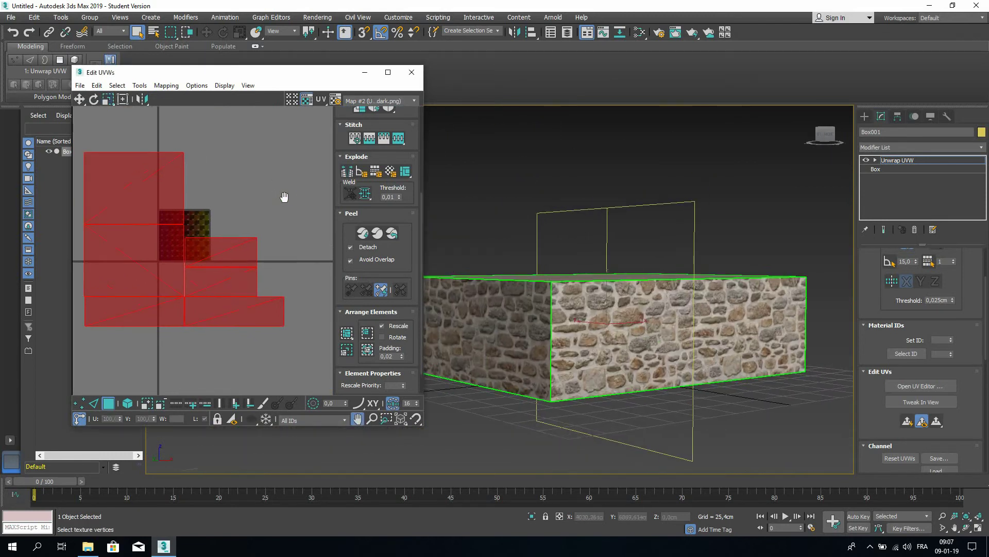
key("ctrl+z")
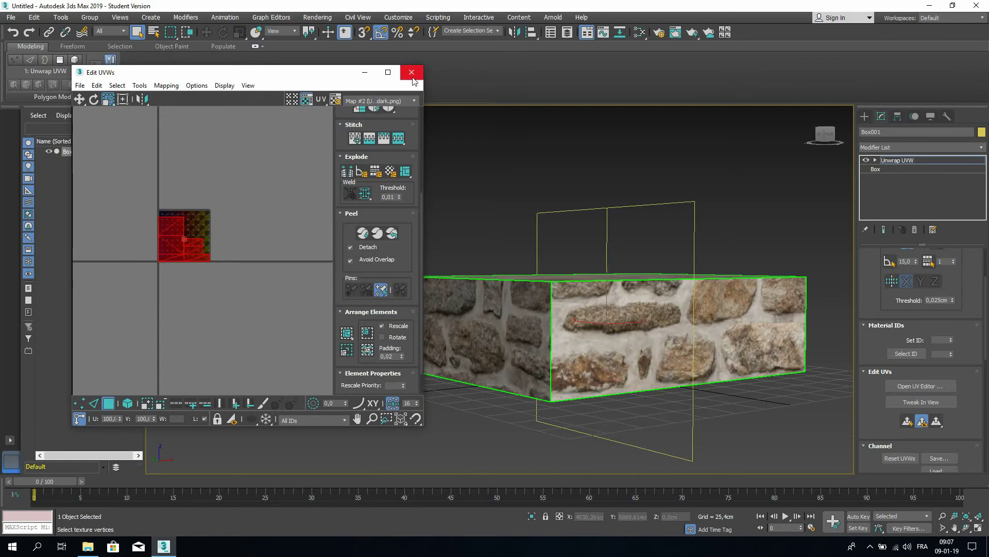
- Close the UV editor and collapse the box's modifier stack to the Unwrap UVW modifier with Collapse To
left_click_drag(268, 74, 321, 87)
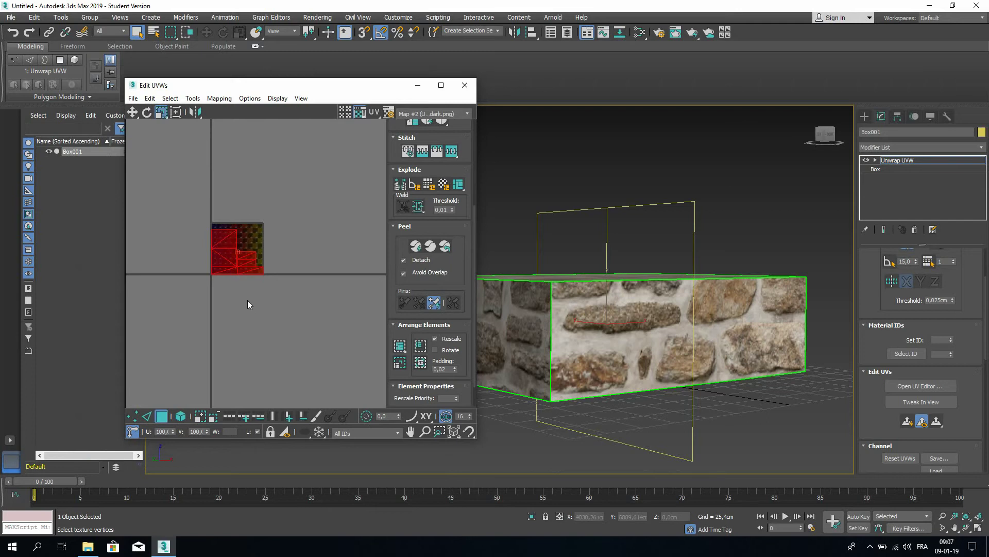
left_click(226, 100)
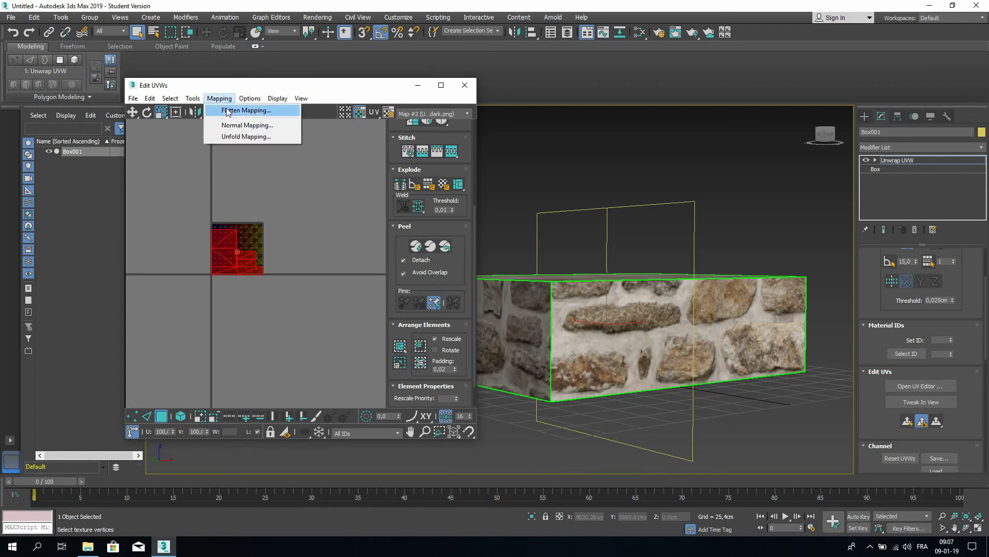
left_click(223, 102)
left_click(468, 86)
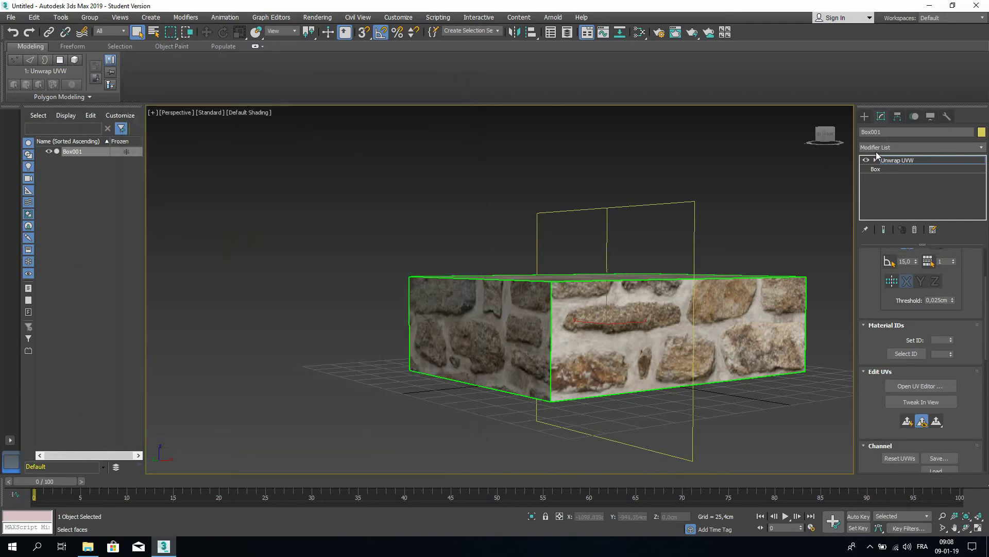
right_click(887, 163)
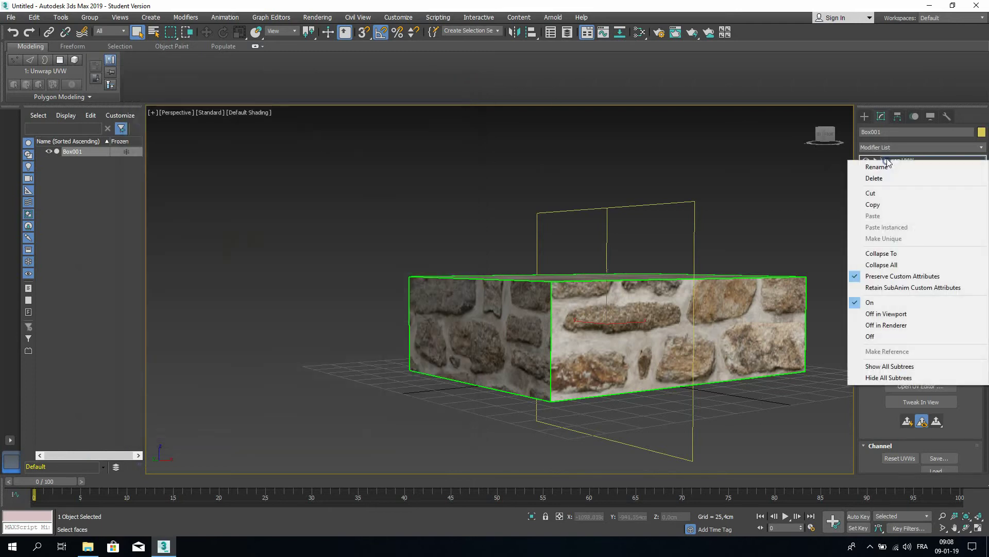
left_click(893, 255)
left_click(565, 313)
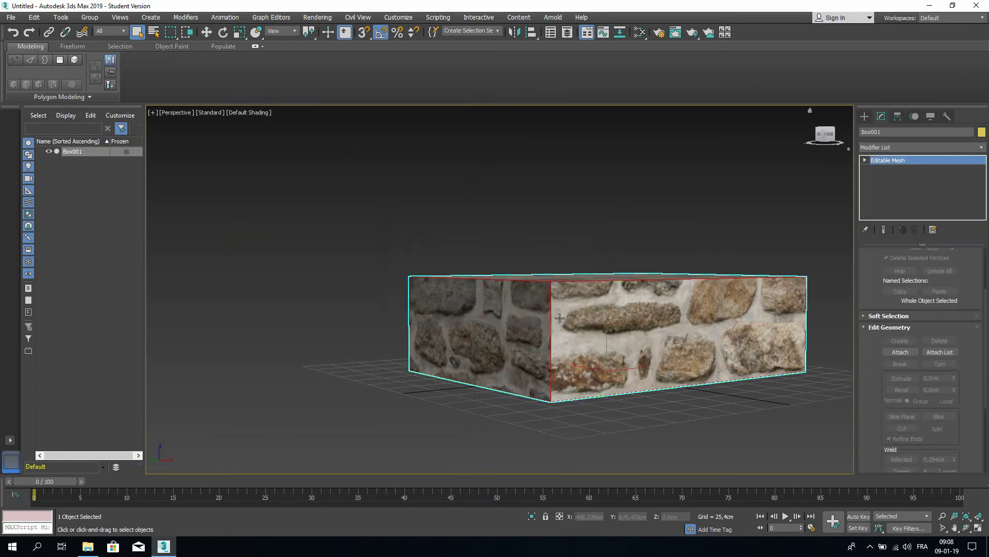
middle_click_drag(641, 284, 673, 268, "alt")
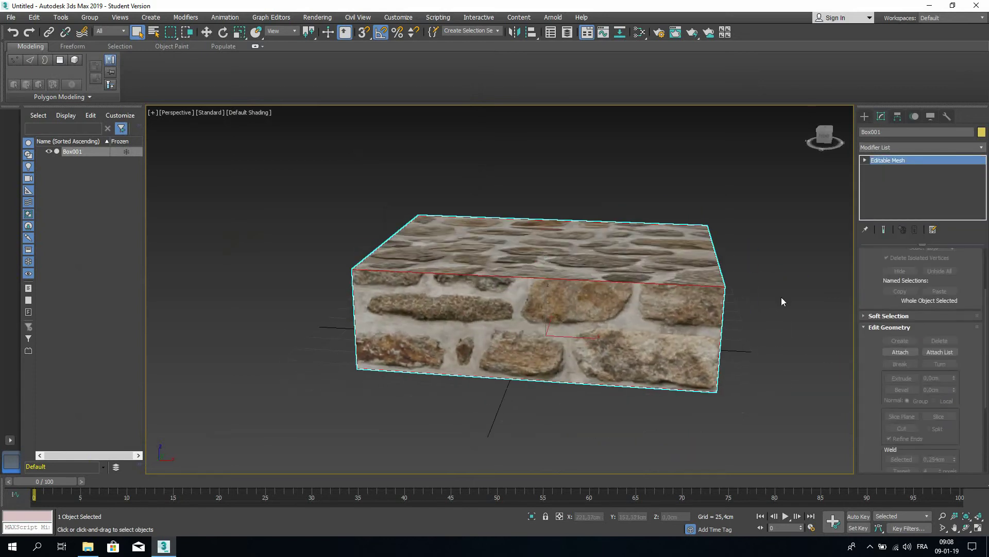
- Load the box's material into the Slate Material Editor by sampling it from the object, and open its diffuse bitmap's parameters
left_click(636, 34)
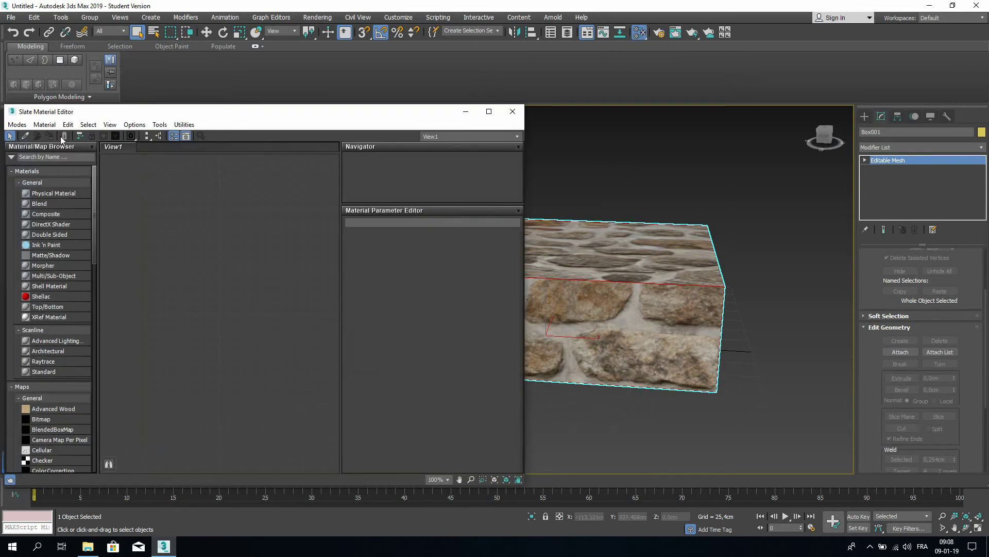
left_click(25, 136)
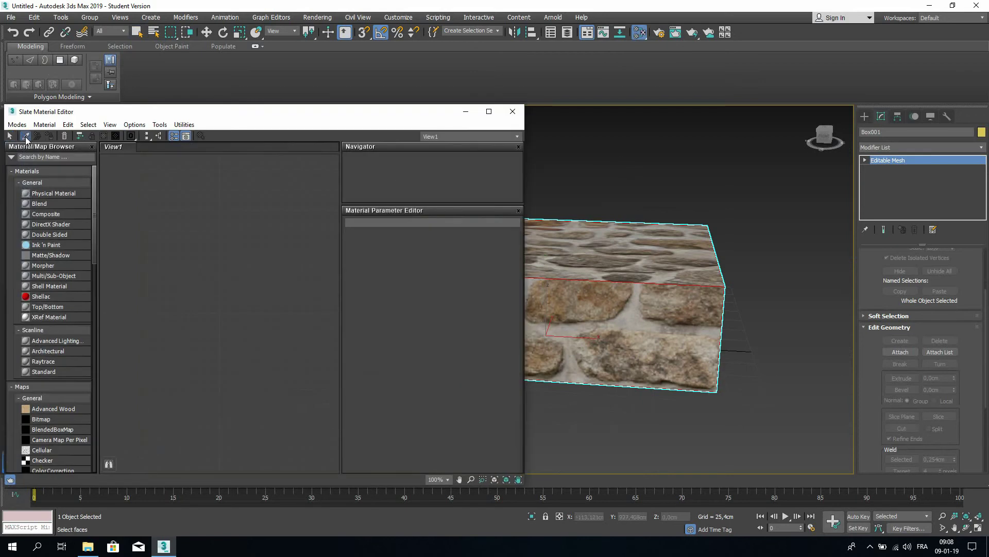
left_click(627, 324)
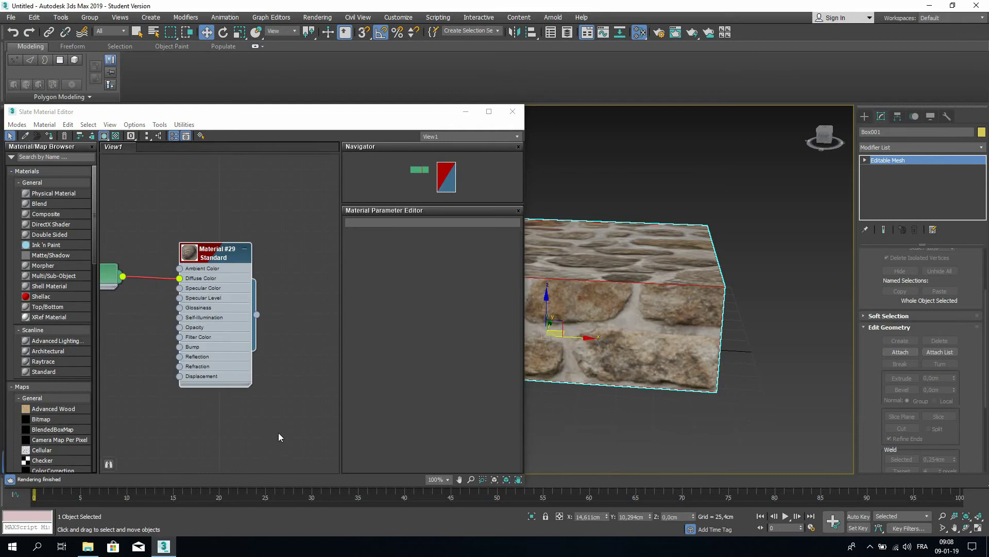
middle_click_drag(204, 413, 282, 432)
mouse_move(180, 294)
left_mouse_down()
mouse_move(170, 304)
mouse_move(181, 283)
left_mouse_up()
double_click(180, 284)
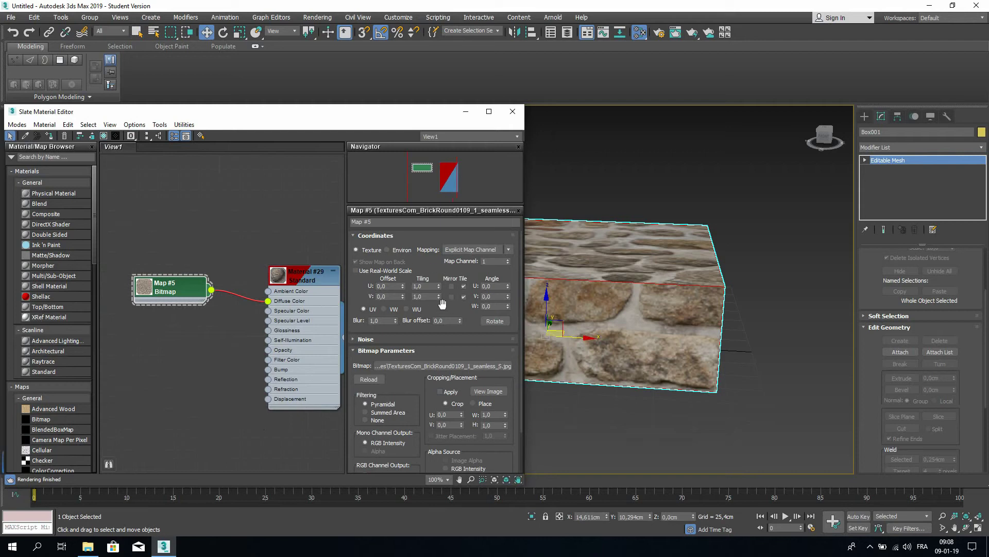
- Set the stone bitmap's U and V tiling to 10 and inspect the denser pattern on the box
left_click(425, 286)
type("10")
key("Tab")
type("10")
key("Return")
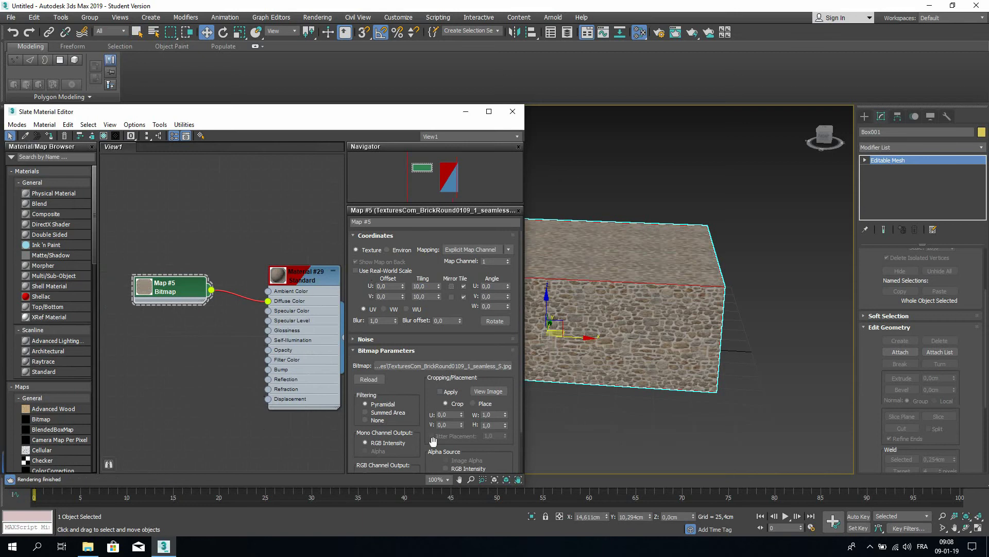
scroll(636, 327, "up", 5)
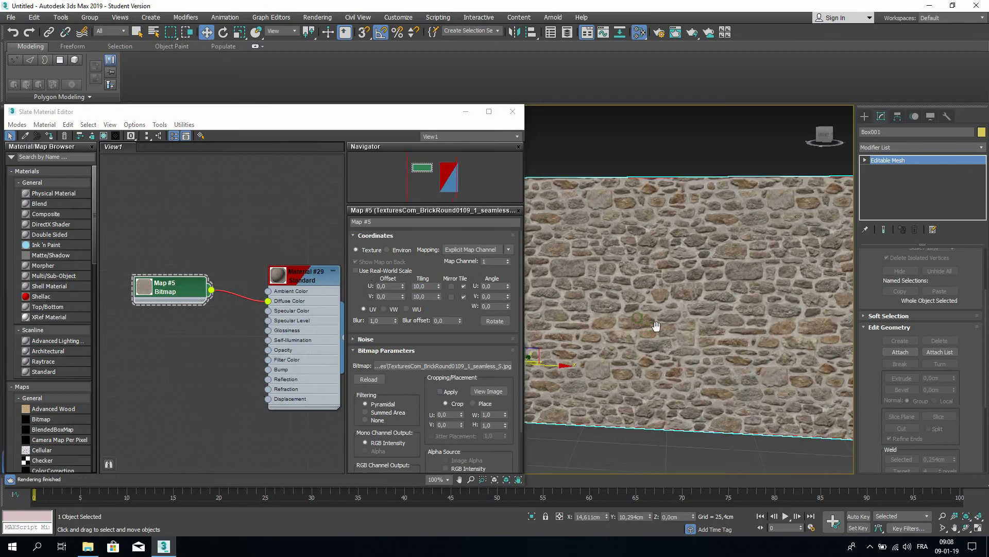
middle_click_drag(656, 326, 737, 409)
left_click(737, 412)
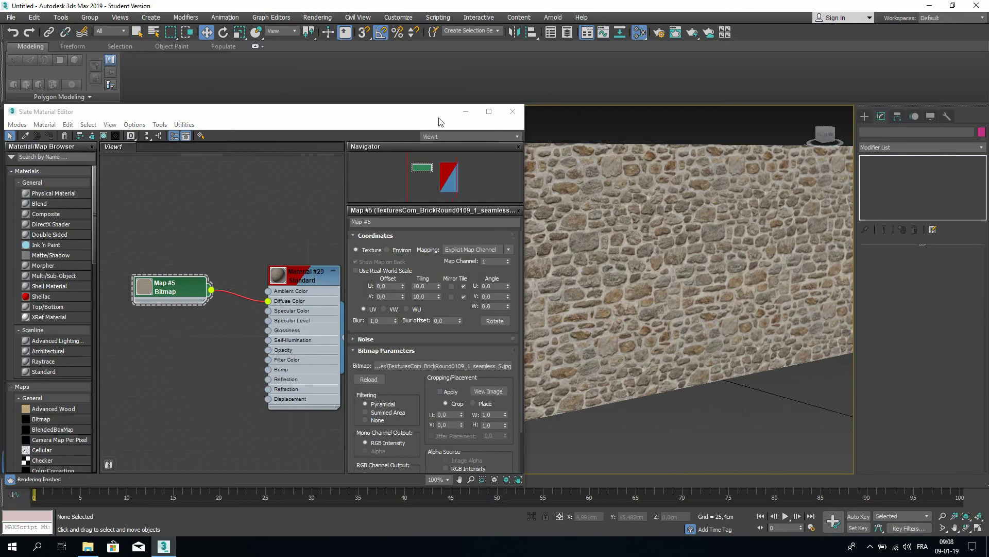
- Uncover the viewport, select the box and add an Unwrap UVW modifier on top of its Editable Mesh
left_click_drag(435, 111, 267, 161)
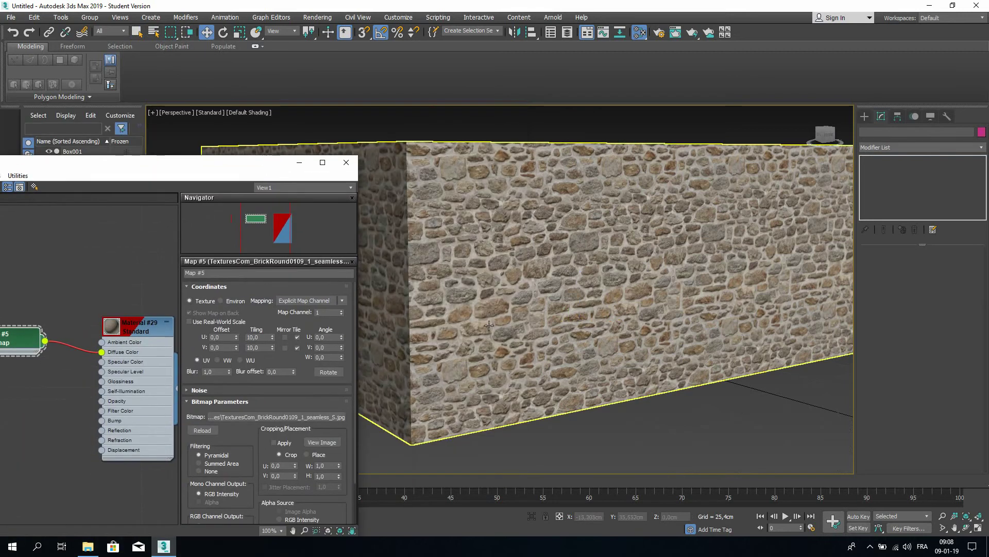
left_click(457, 297)
left_click(907, 147)
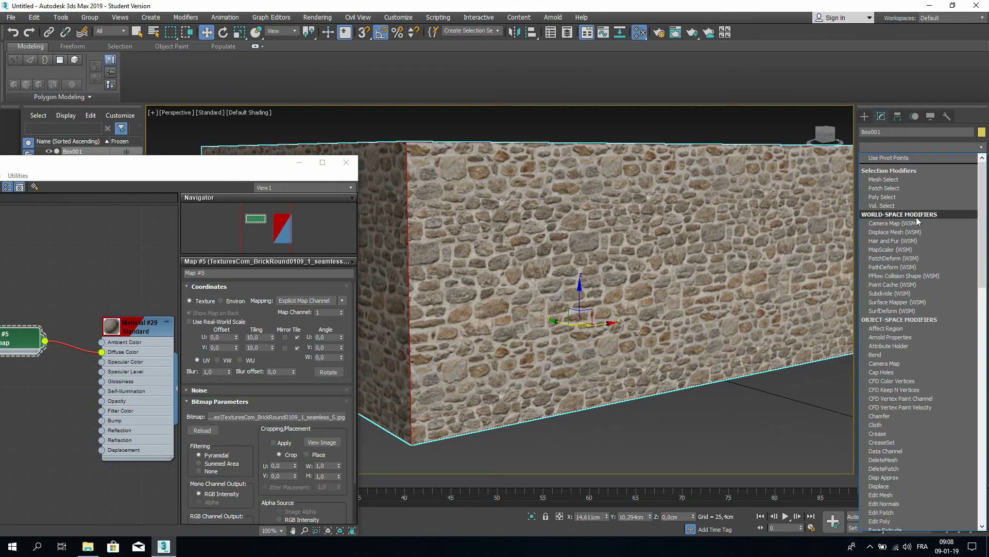
key("u")
key("Return")
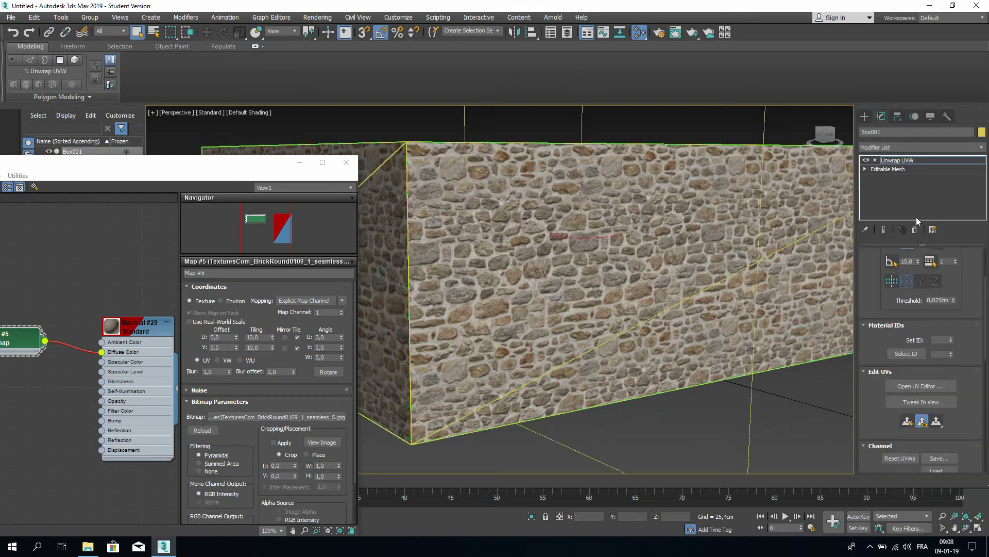
- Open the UV editor and compare the packed UV islands with the tiled stone texture on the box
left_click(922, 387)
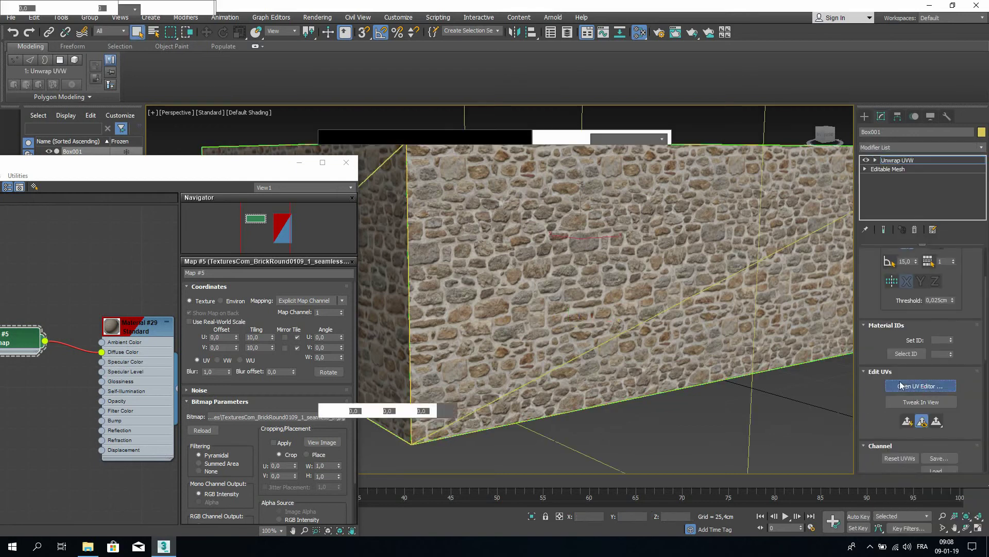
scroll(192, 192, "up", 1)
scroll(135, 192, "down", 5)
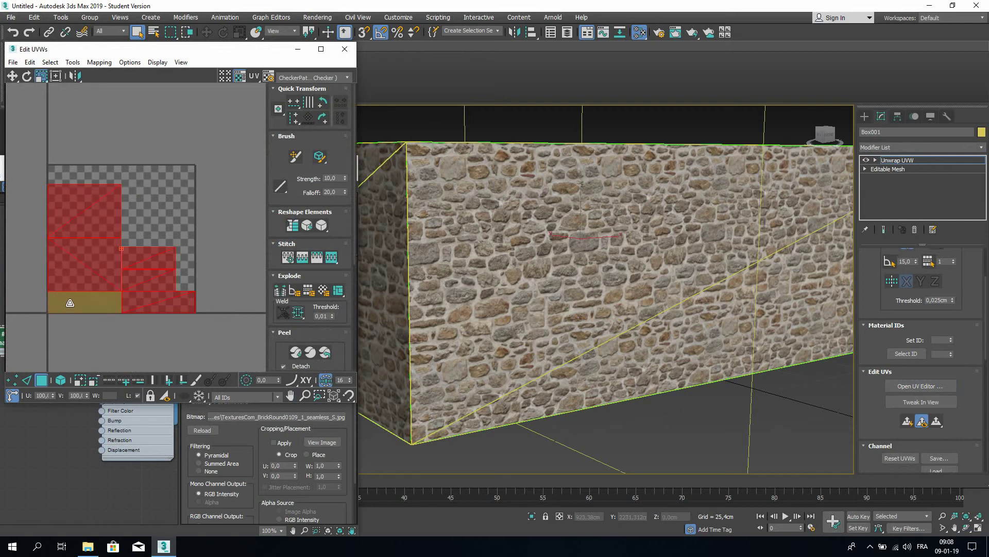
middle_click_drag(581, 313, 615, 338)
scroll(565, 322, "down", 3)
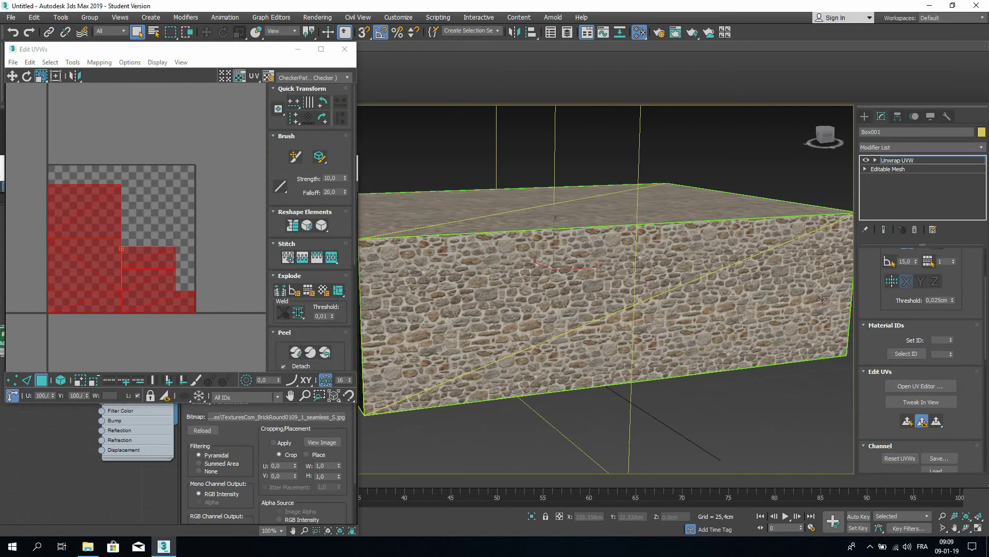
- Close the UV and material editors and collapse the new Unwrap UVW modifier into the mesh with Collapse To
left_click(351, 60)
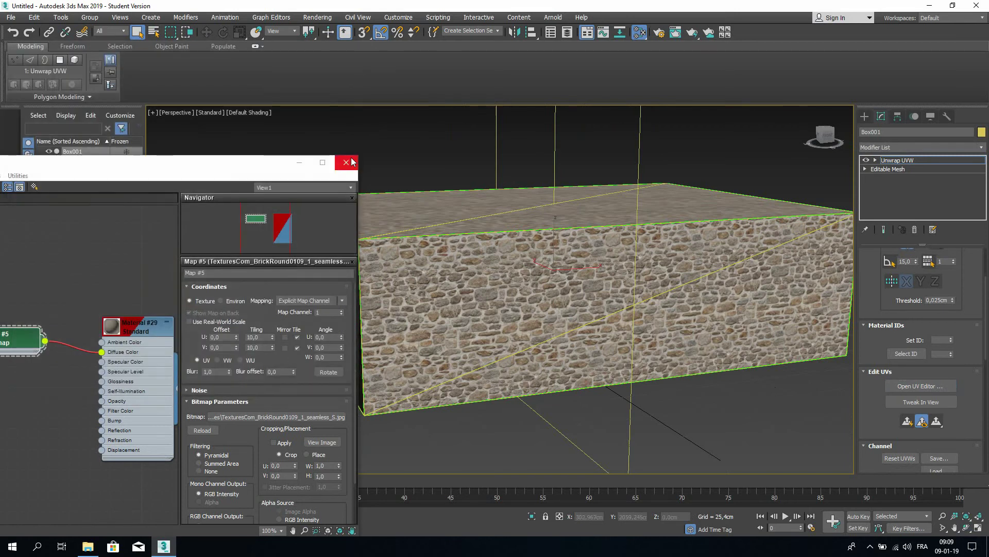
left_click(352, 162)
right_click(915, 160)
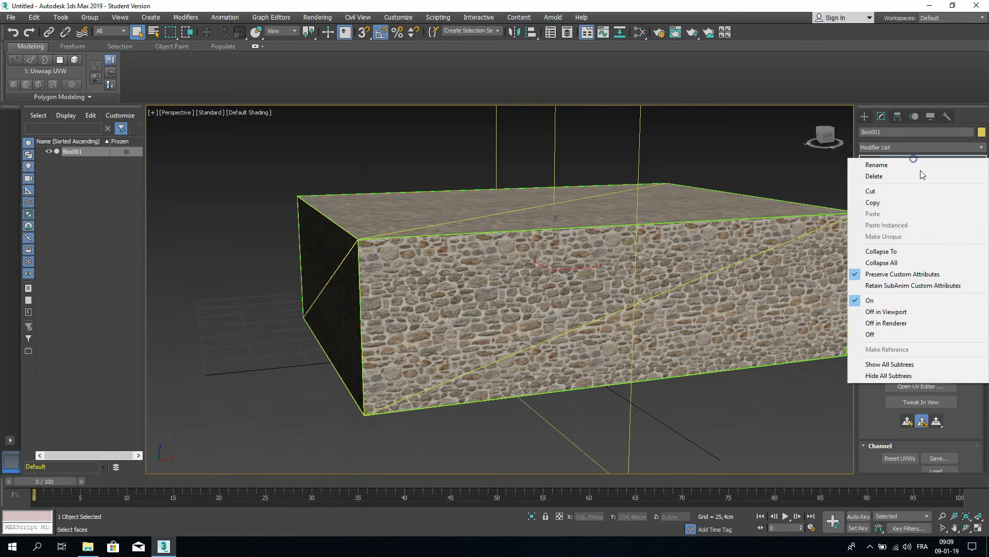
left_click(903, 251)
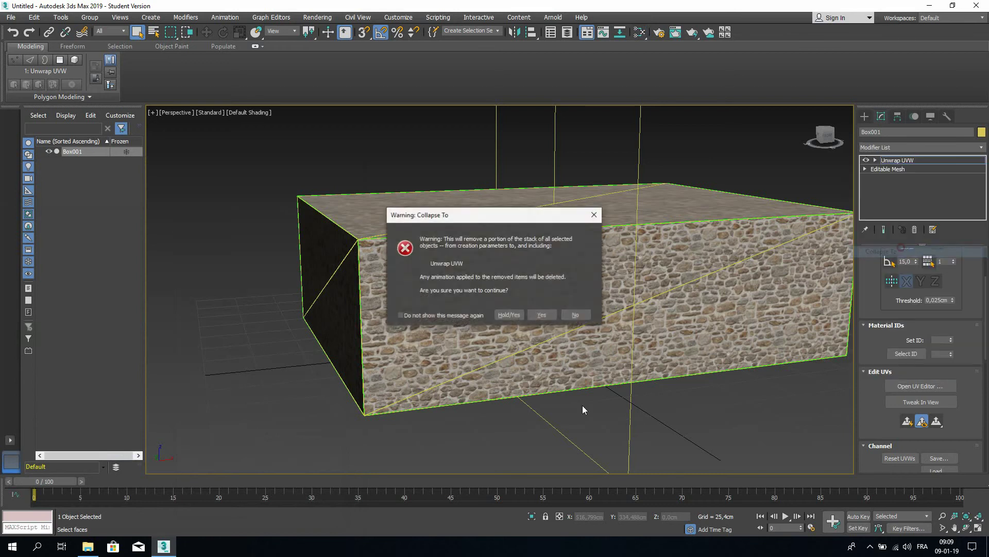
left_click(541, 315)
- Deselect the box and examine the tiled stone texture on its faces up close and from a distance for repetition and seams
left_click(753, 422)
middle_click_drag(771, 394, 696, 372)
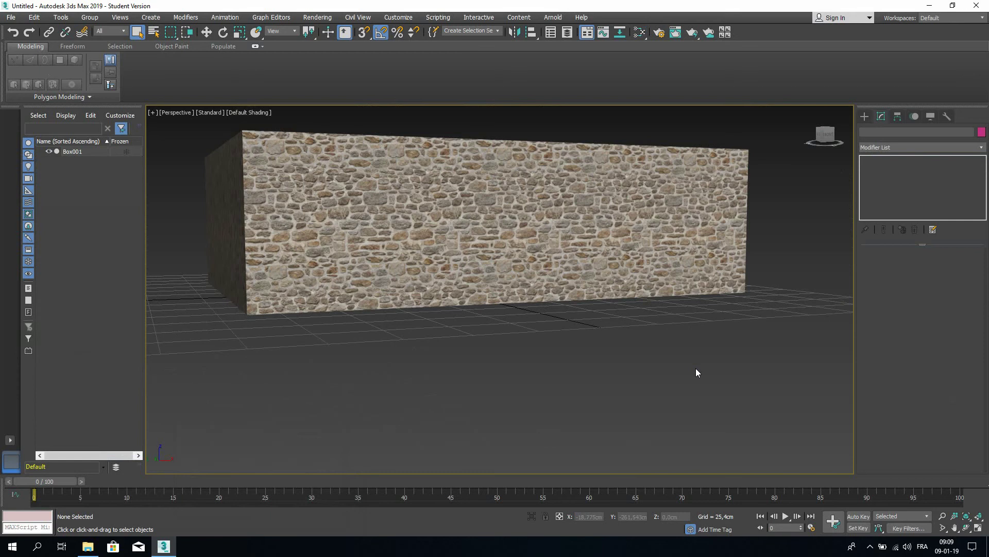
mouse_move(519, 257)
middle_mouse_down("alt")
mouse_move(541, 296)
mouse_move(530, 262)
middle_mouse_up("alt")
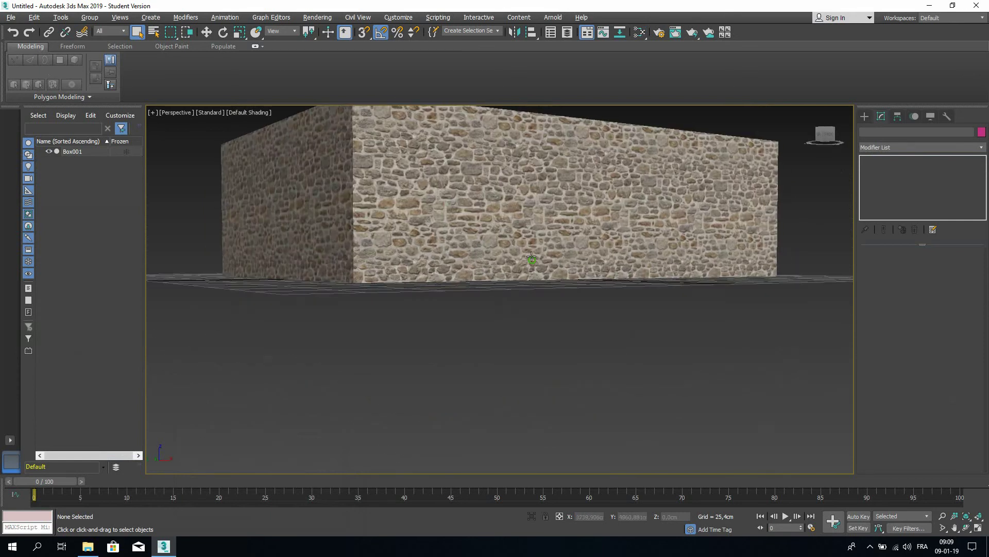
scroll(499, 217, "up", 5)
scroll(499, 217, "down", 5)
scroll(505, 209, "up", 6)
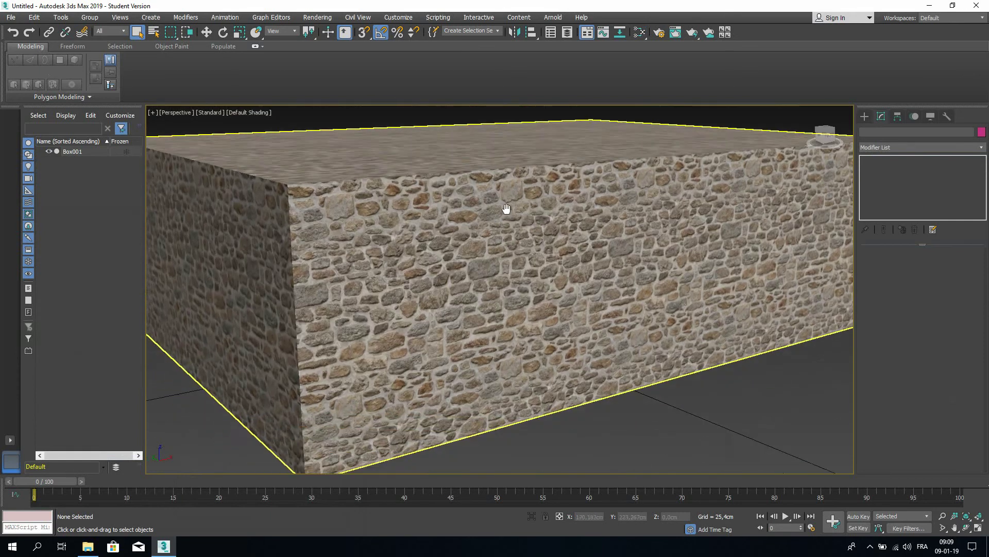
scroll(521, 235, "up", 6)
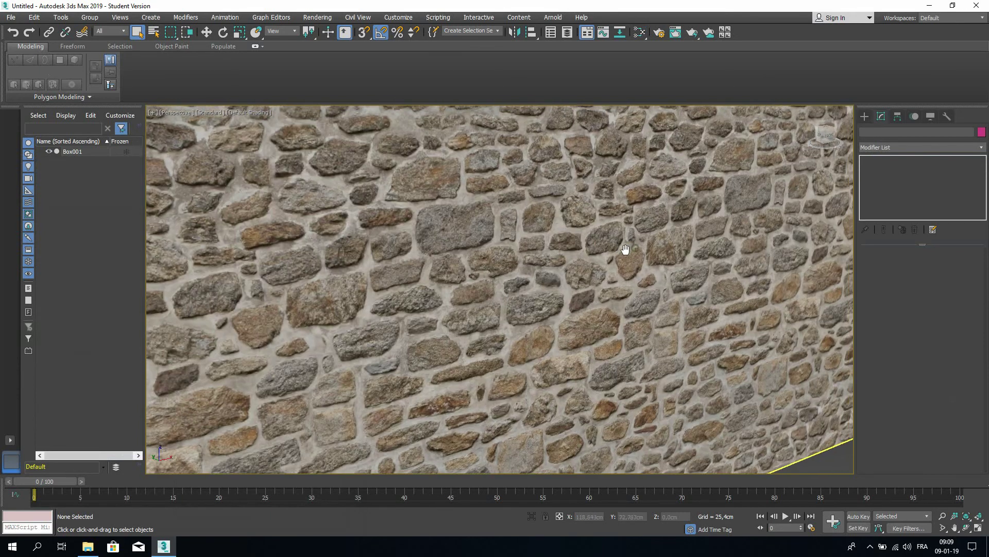
scroll(614, 261, "down", 5)
scroll(623, 258, "up", 4)
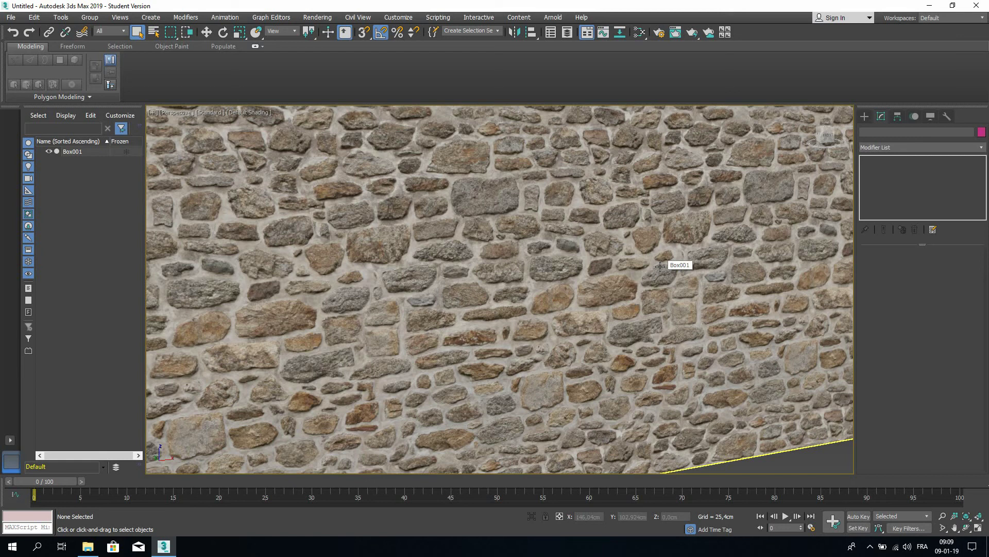
scroll(660, 266, "down", 8)
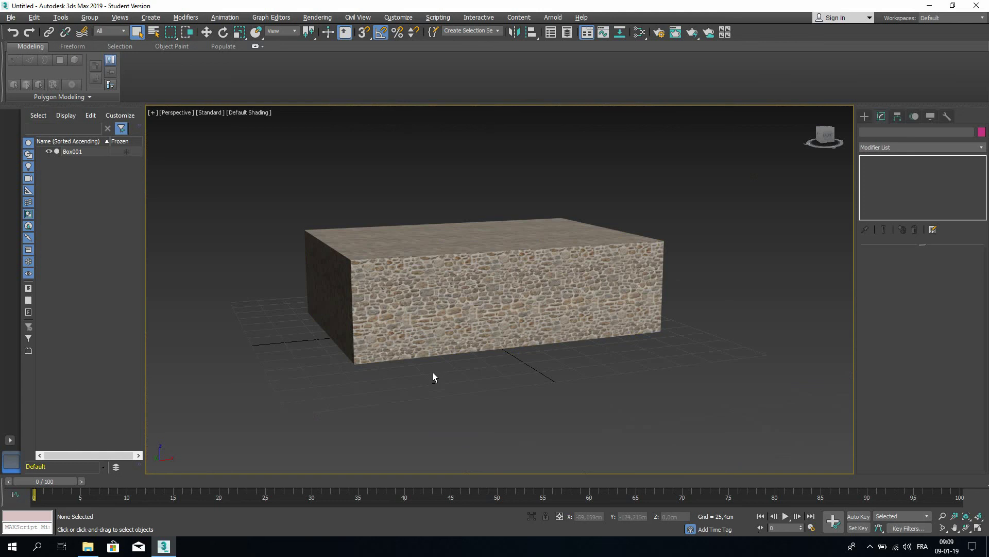
scroll(443, 365, "up", 10)
middle_click_drag(479, 294, 247, 276)
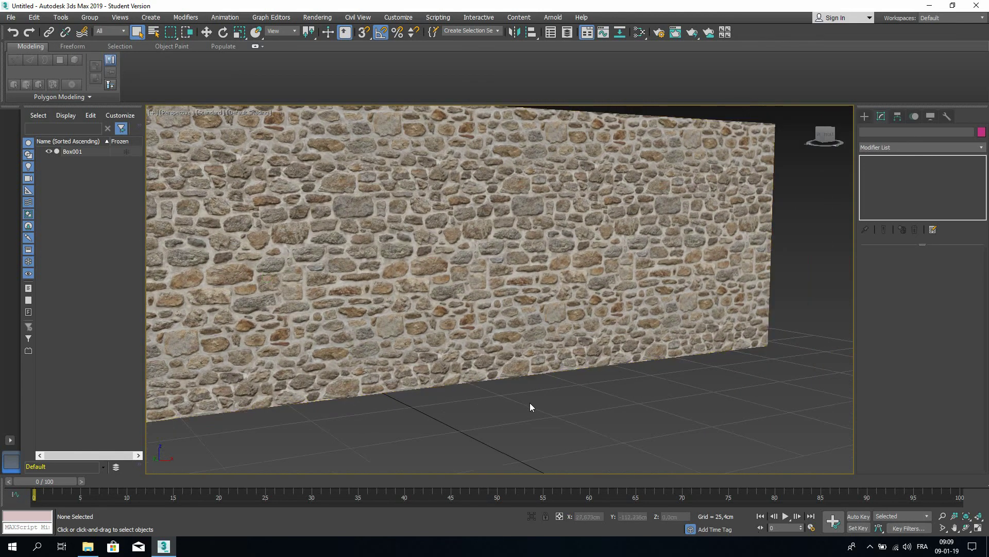
scroll(463, 290, "down", 5)
middle_click_drag(367, 314, 482, 294)
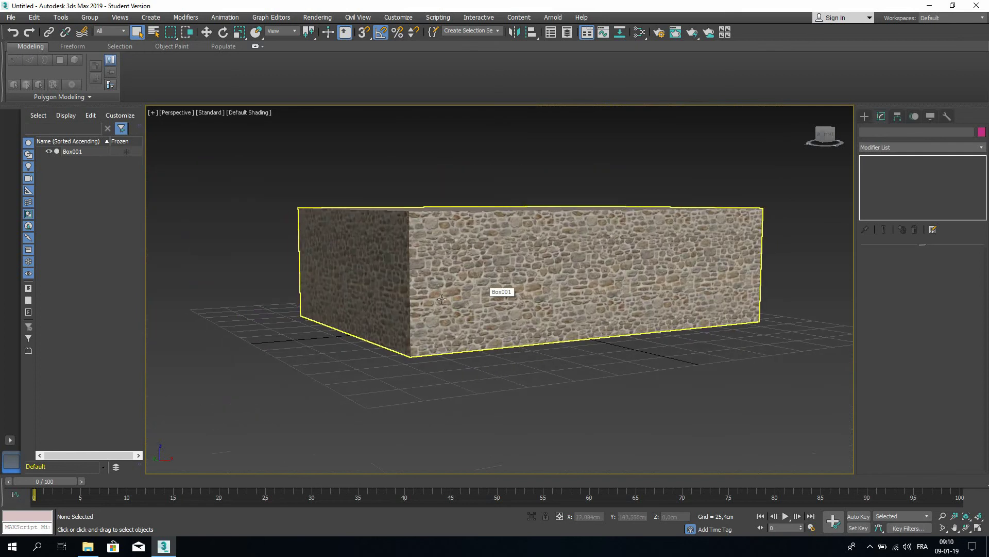
scroll(479, 289, "up", 10)
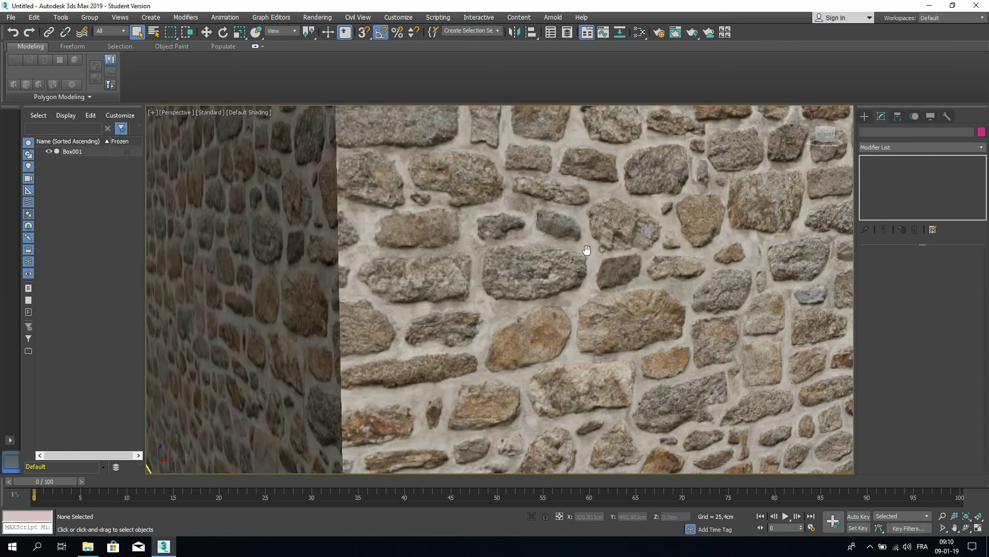
middle_click_drag(587, 251, 504, 243)
scroll(504, 243, "down", 10)
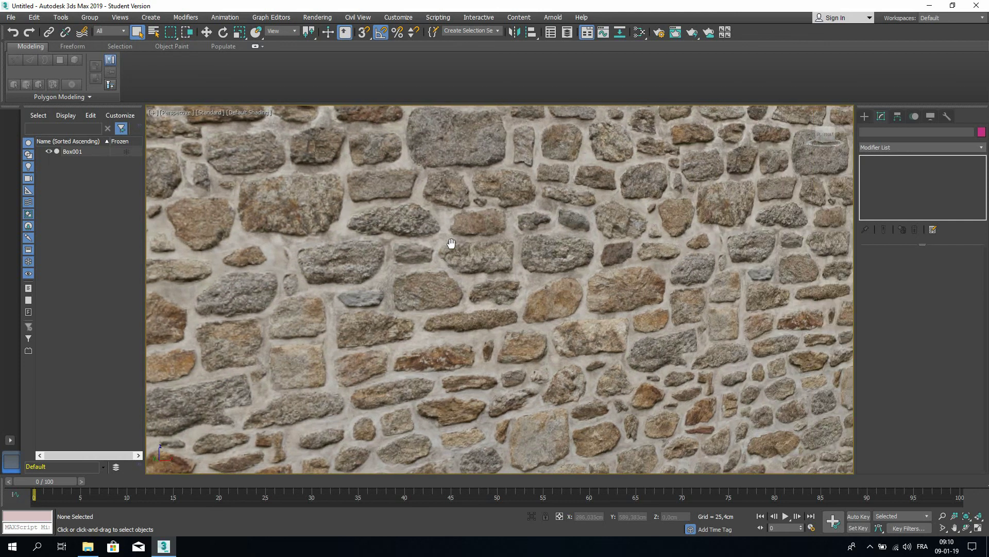
scroll(567, 211, "down", 8)
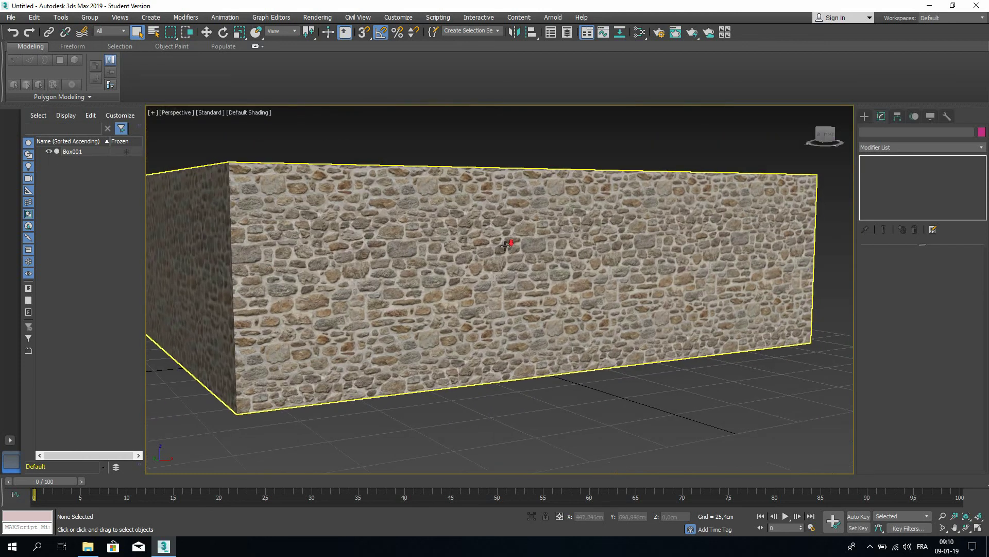